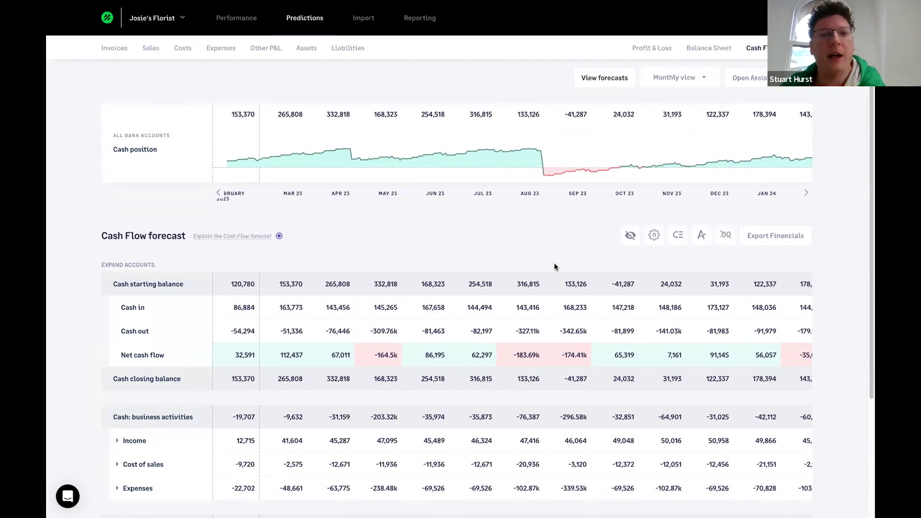
# - Review the Shipping Costs June 2023 auto-prediction, then switch it off so future months drop to 0
pyautogui.click(149, 50)
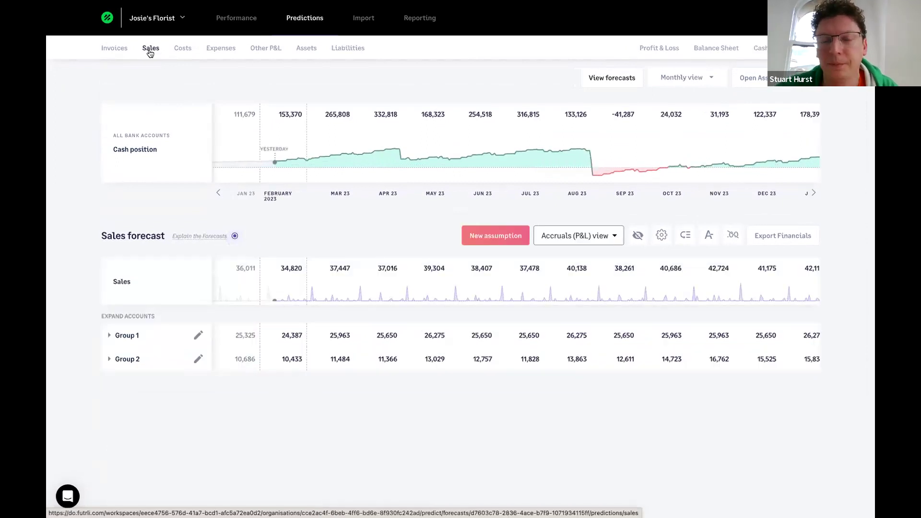
pyautogui.click(182, 48)
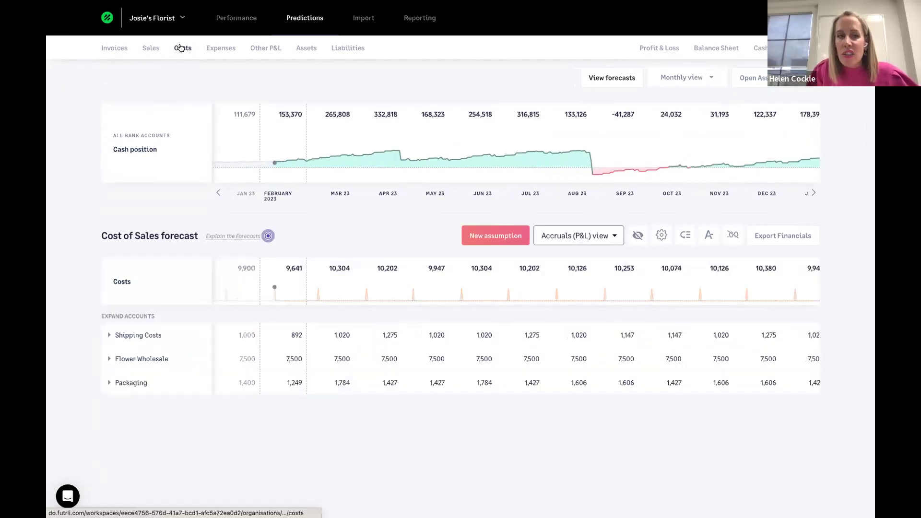
pyautogui.click(115, 337)
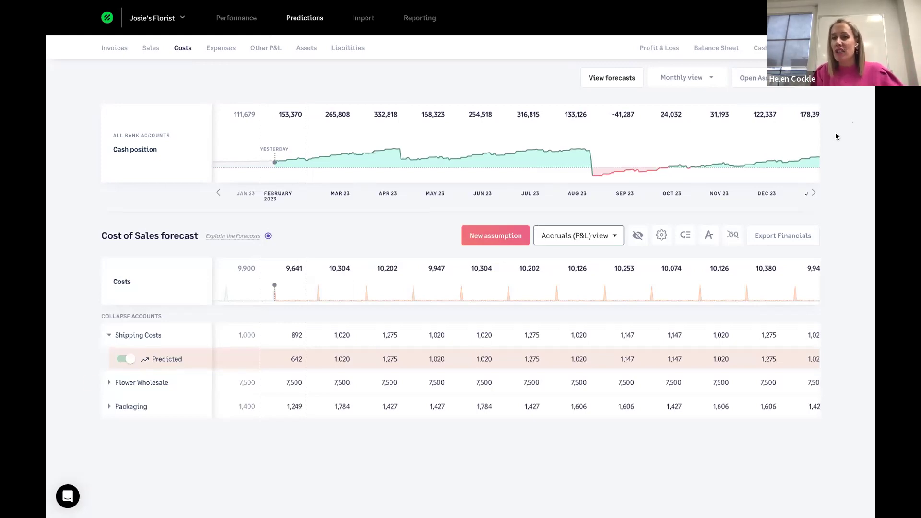
pyautogui.click(477, 361)
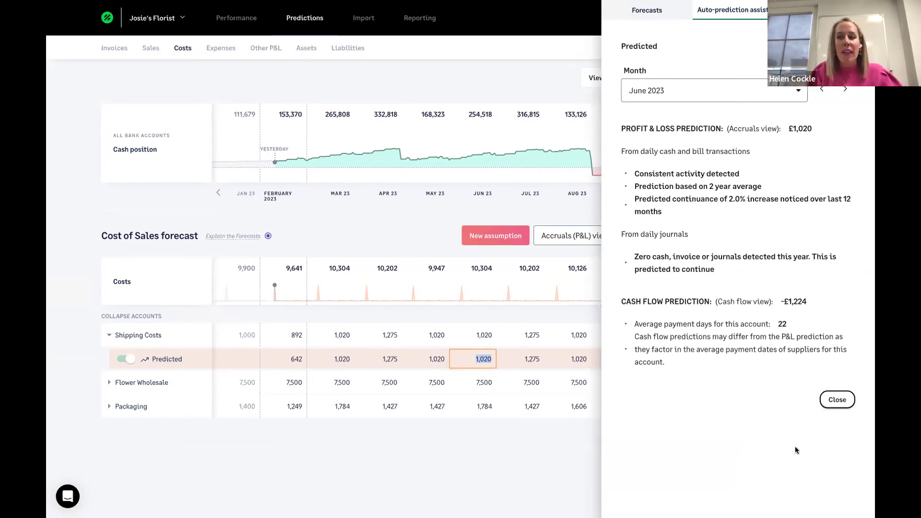
pyautogui.click(837, 400)
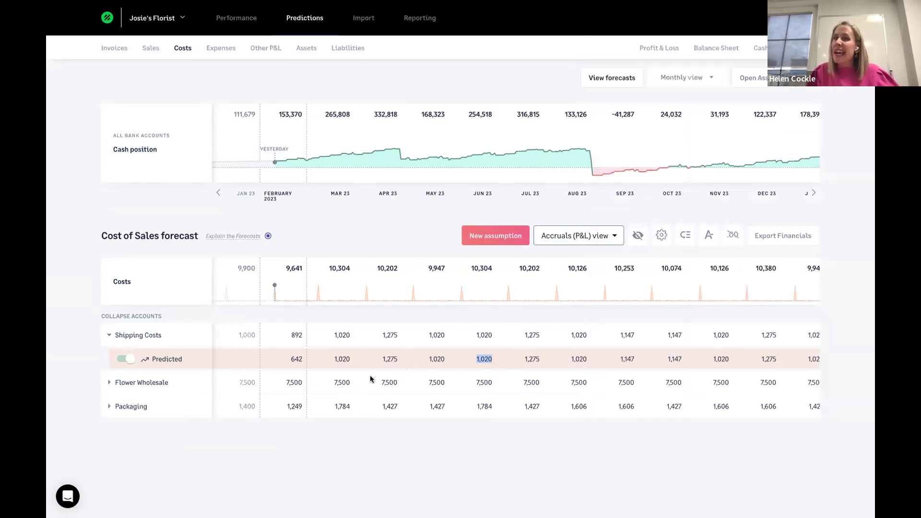
pyautogui.click(121, 360)
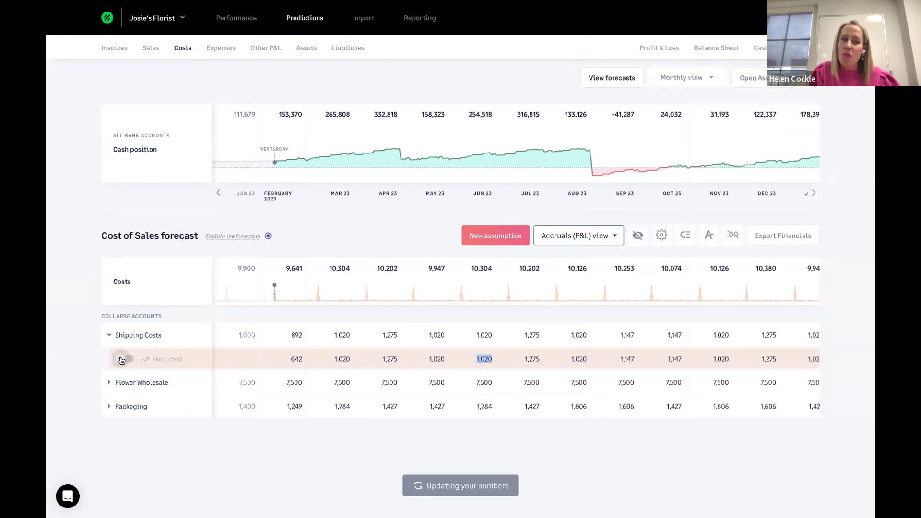
# - Create a new assumption and, after trying Unit, set its prediction method to Formula
pyautogui.click(487, 237)
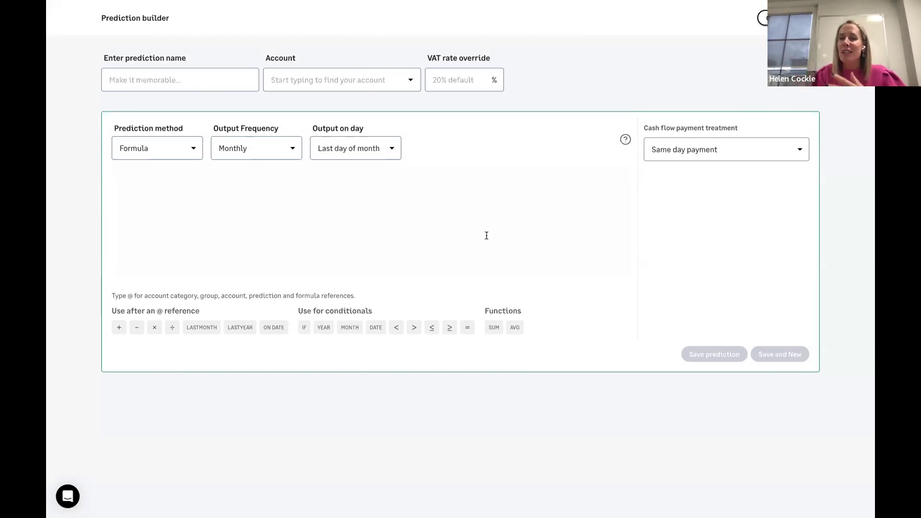
pyautogui.click(193, 151)
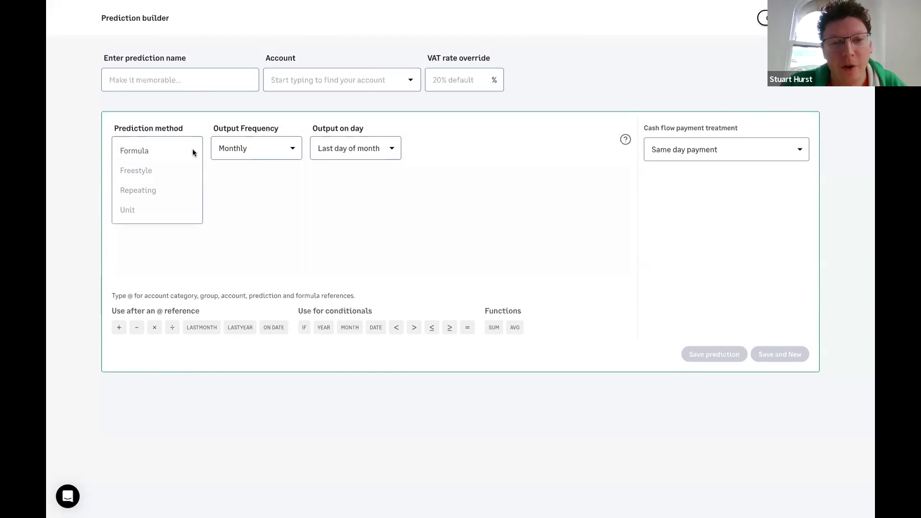
pyautogui.click(138, 151)
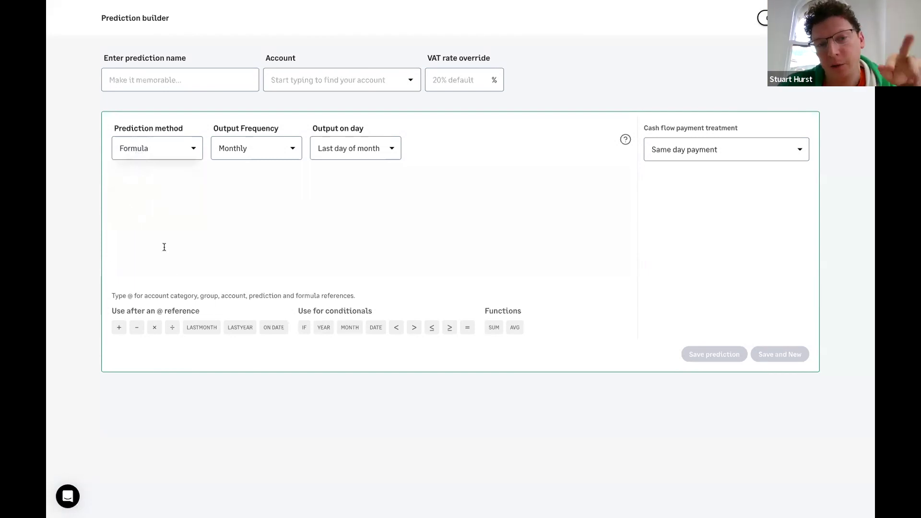
pyautogui.click(189, 154)
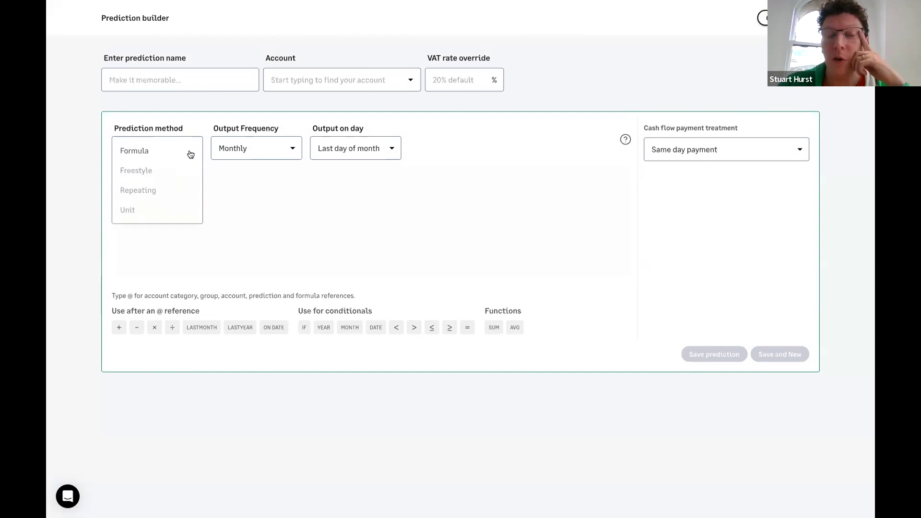
pyautogui.click(139, 209)
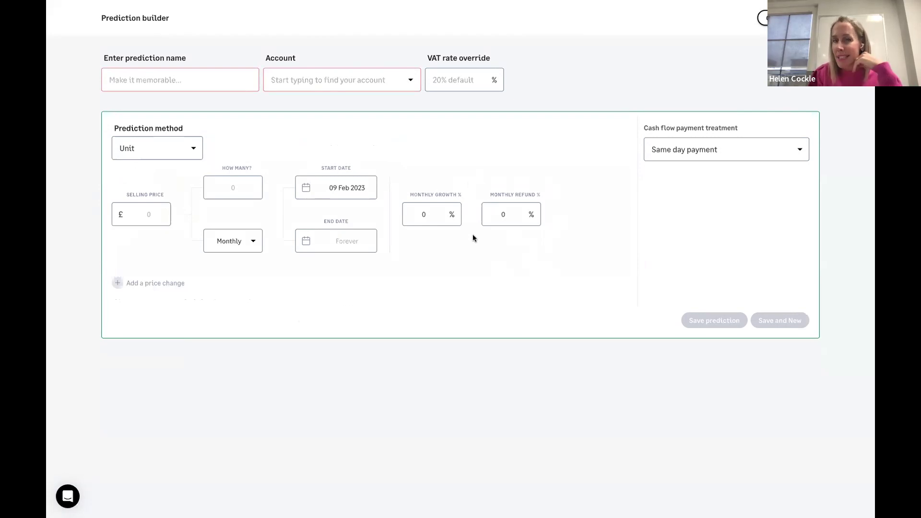
pyautogui.click(187, 152)
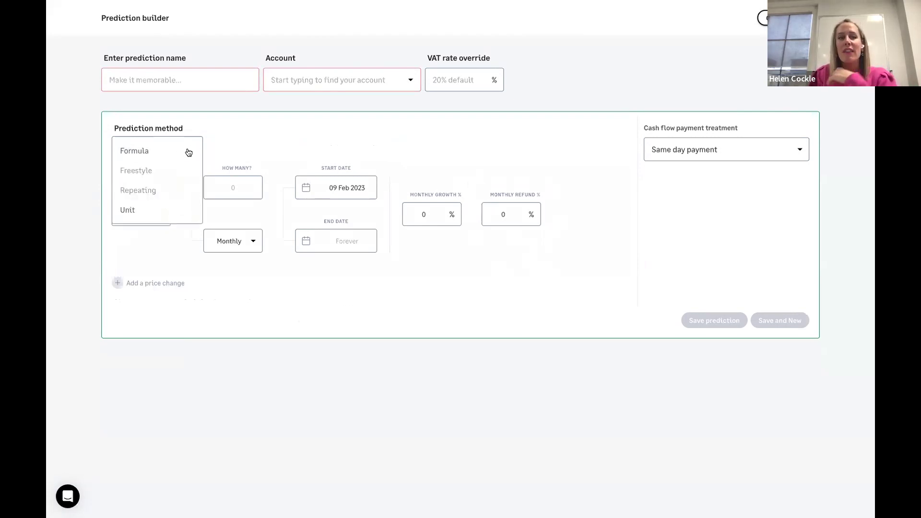
pyautogui.click(156, 152)
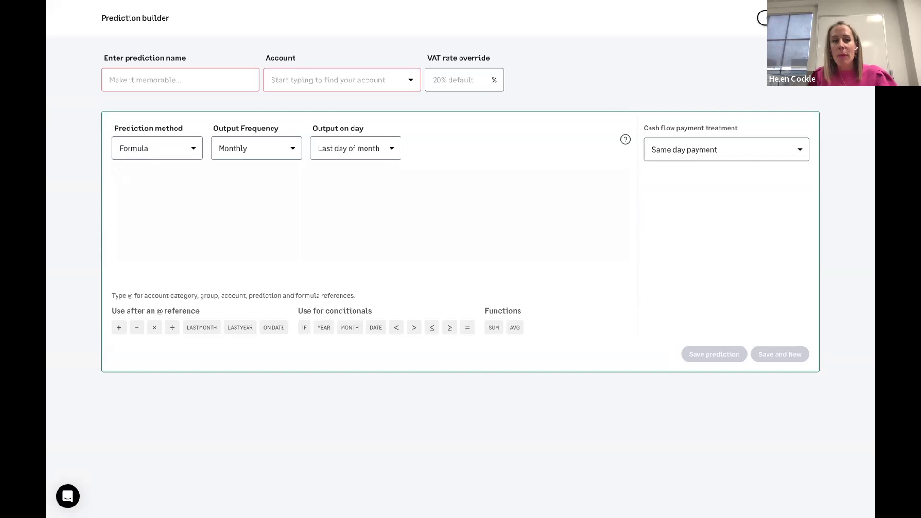
# - Choose Corporate Sales as the account for the new prediction
pyautogui.write('@')
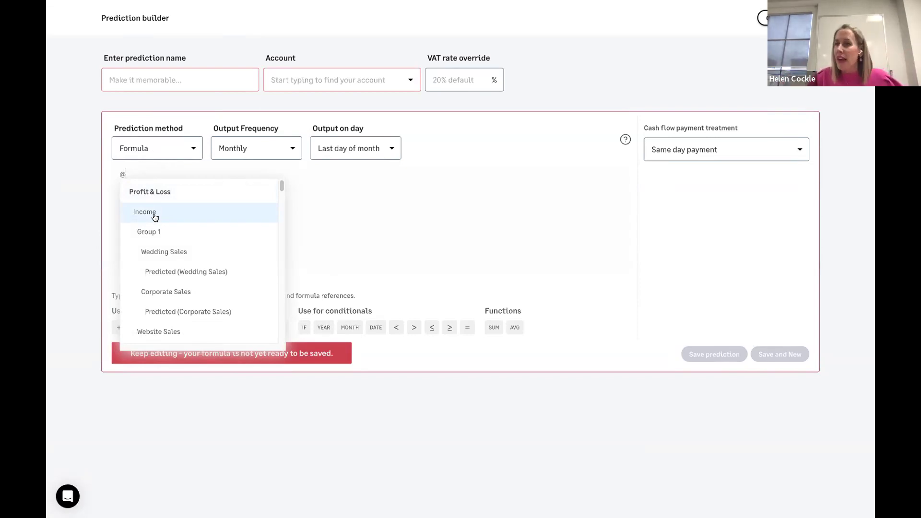
pyautogui.click(407, 79)
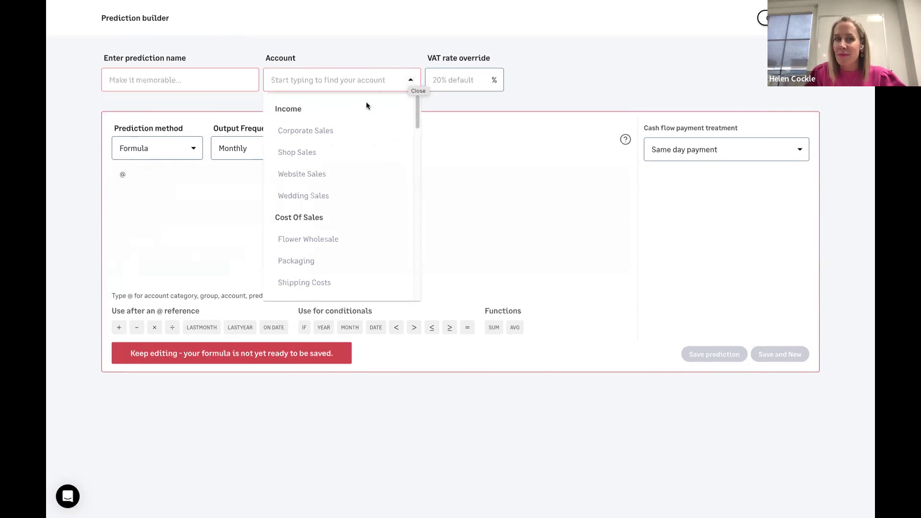
pyautogui.click(346, 130)
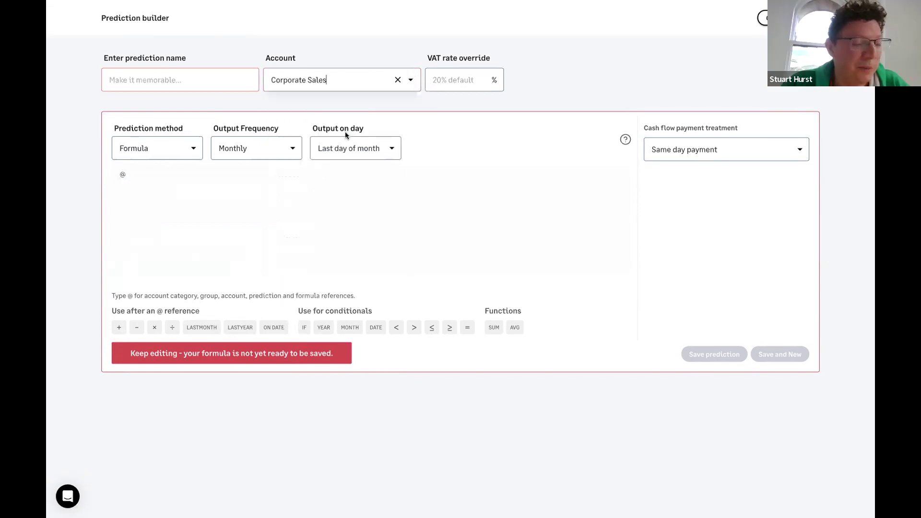
pyautogui.click(124, 173)
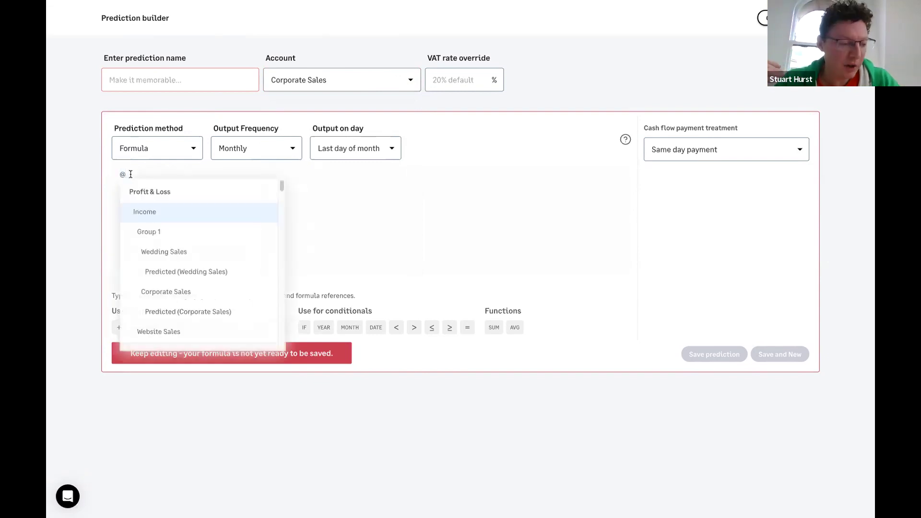
pyautogui.click(147, 209)
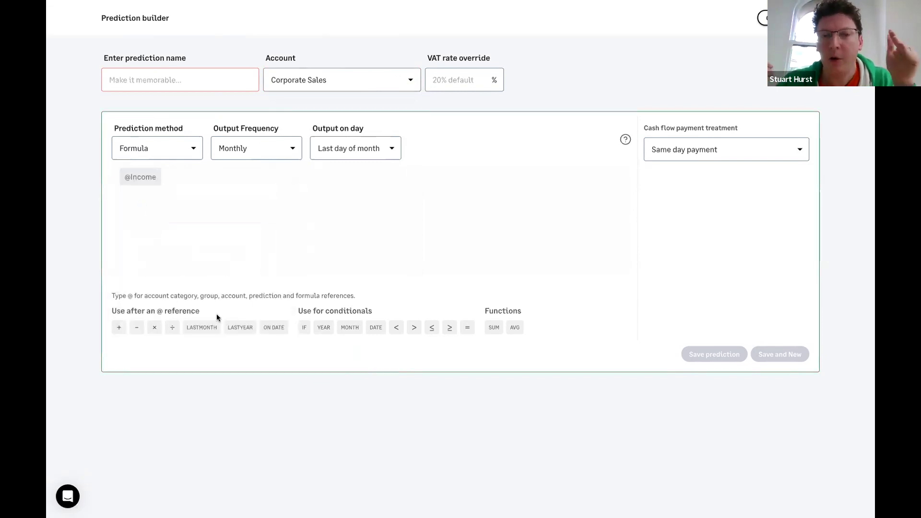
pyautogui.click(154, 327)
pyautogui.write('.10')
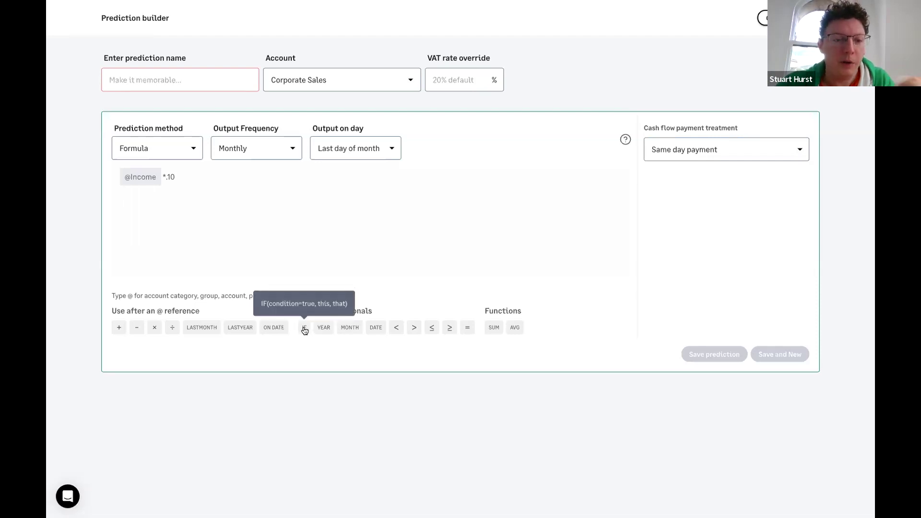
# - Set the cash flow payment treatment to Single payment
pyautogui.click(189, 181)
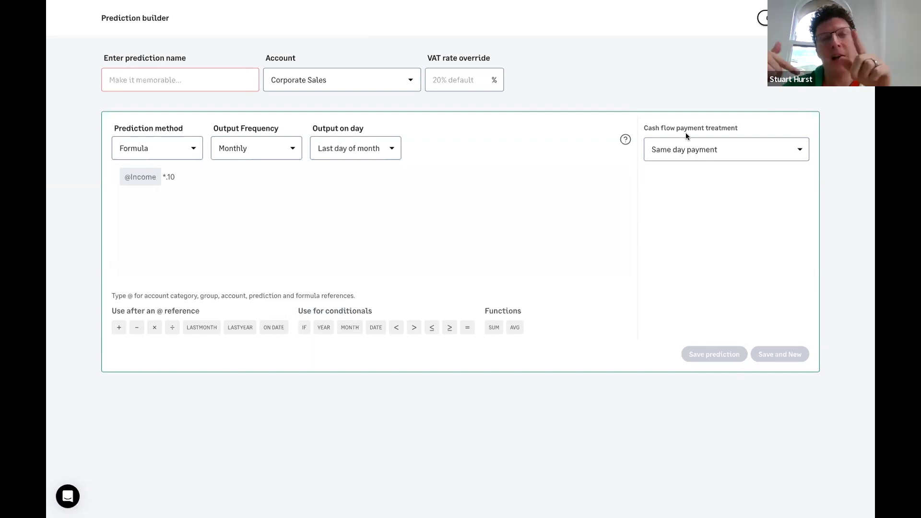
pyautogui.click(683, 157)
pyautogui.click(675, 172)
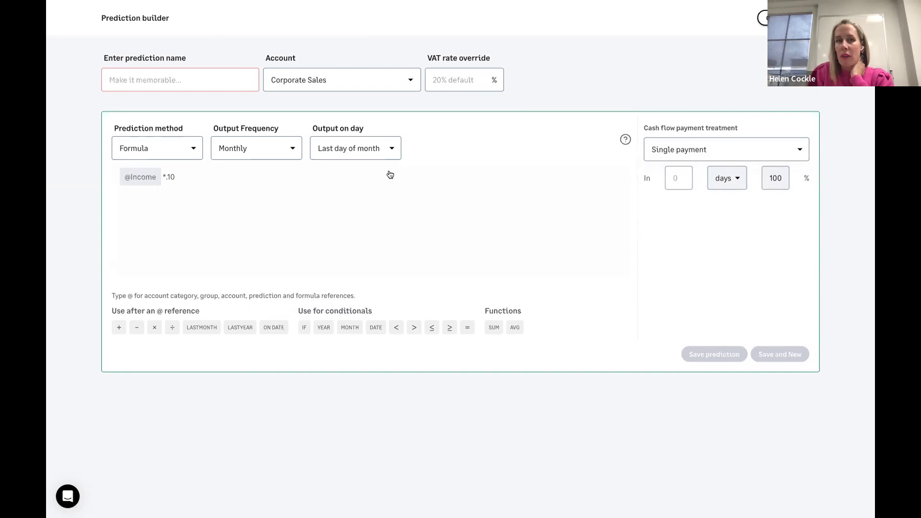
pyautogui.click(208, 78)
pyautogui.write('ksgdajdgjahsdg')
pyautogui.click(417, 200)
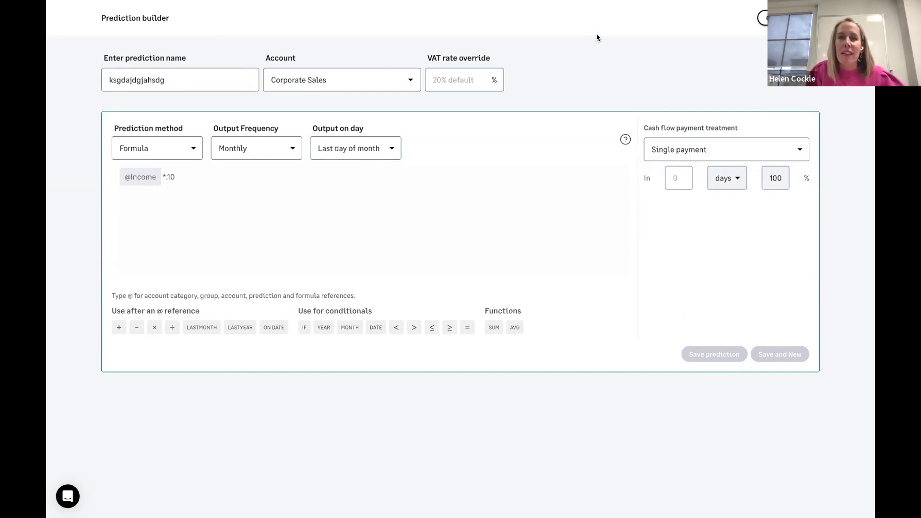
pyautogui.click(304, 328)
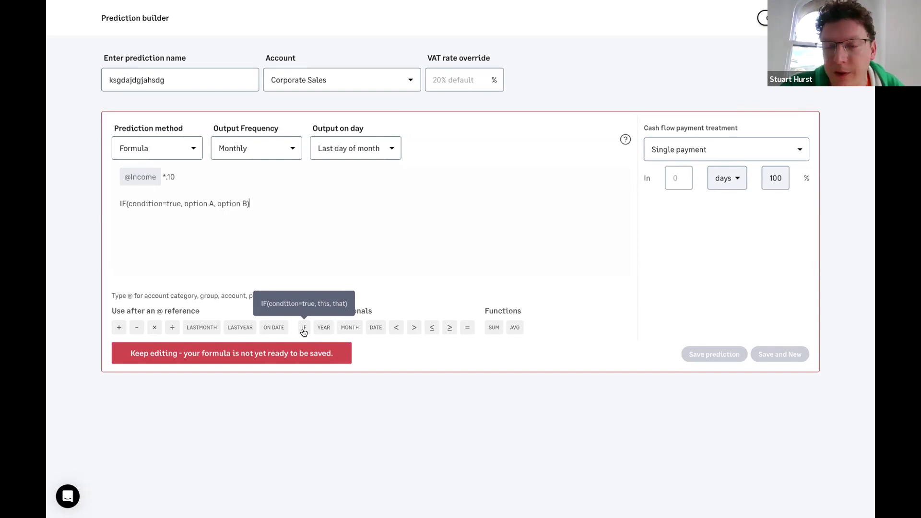
pyautogui.click(159, 204)
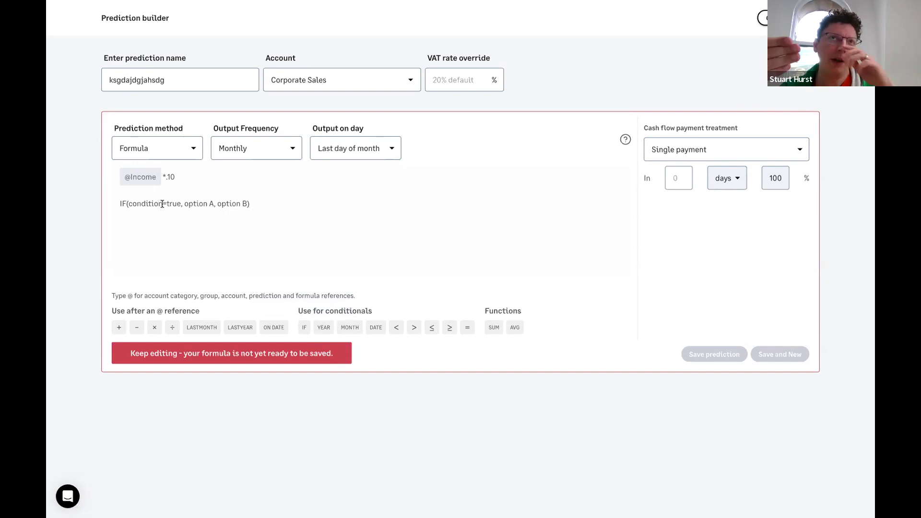
pyautogui.moveTo(163, 203); pyautogui.dragTo(127, 203)
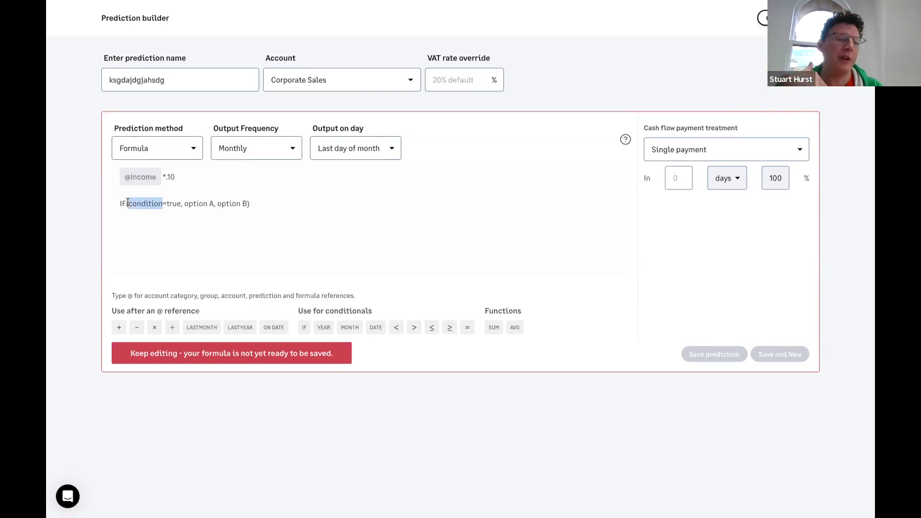
pyautogui.click(194, 234)
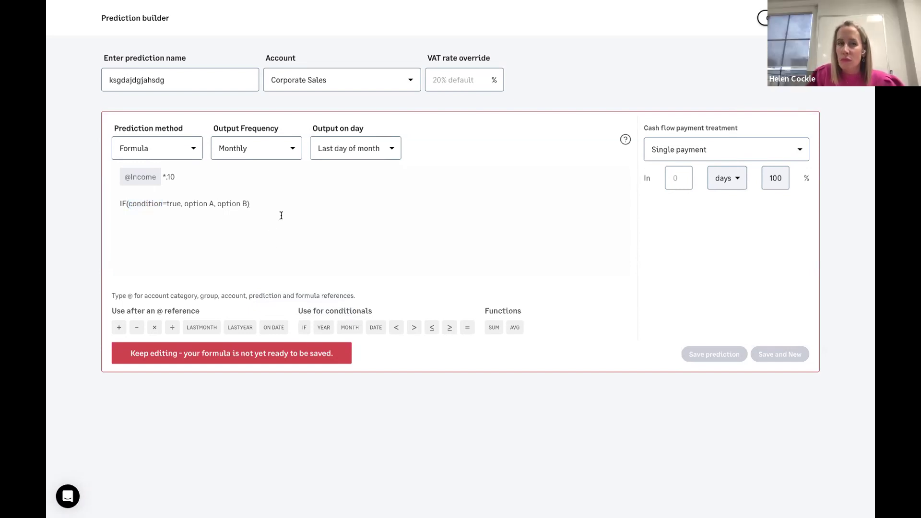
pyautogui.moveTo(281, 216); pyautogui.dragTo(108, 199)
pyautogui.press('BackSpace')
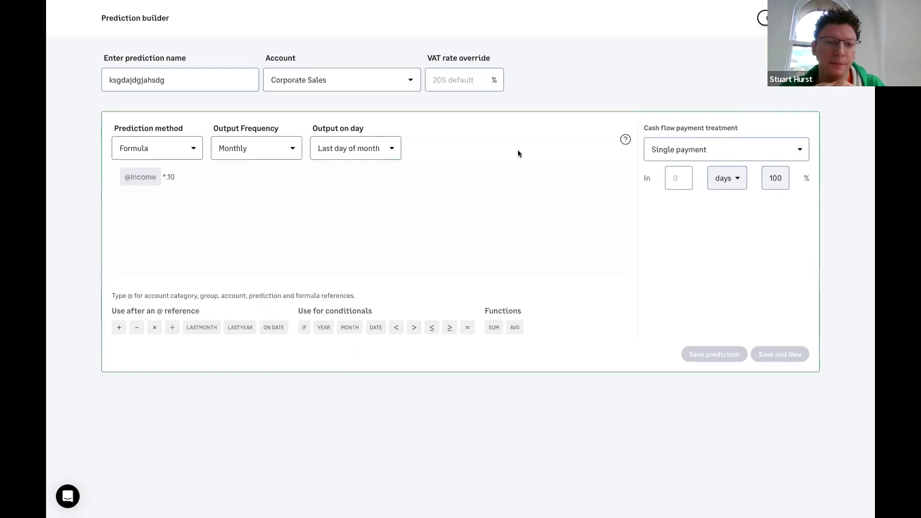
# - Try Multi: in days payment with five instalments, then Non cash transfer, before leaving the builder
pyautogui.click(663, 150)
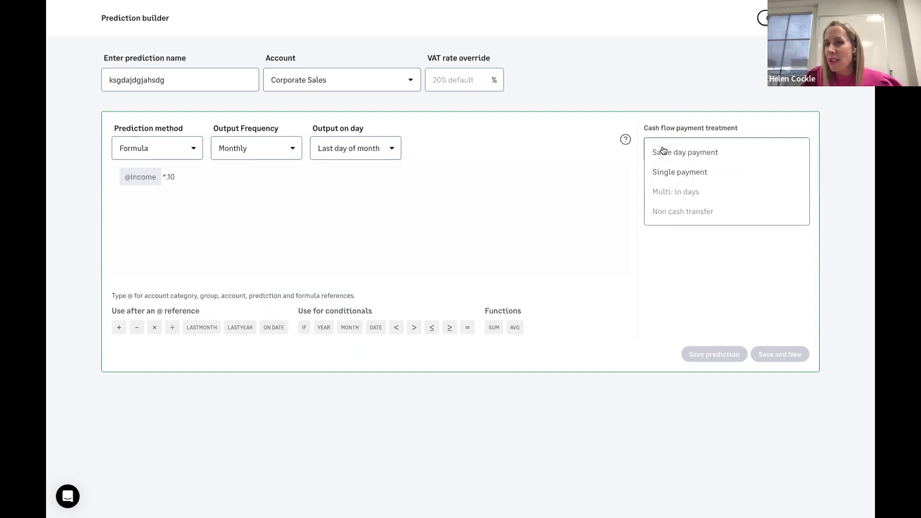
pyautogui.click(688, 191)
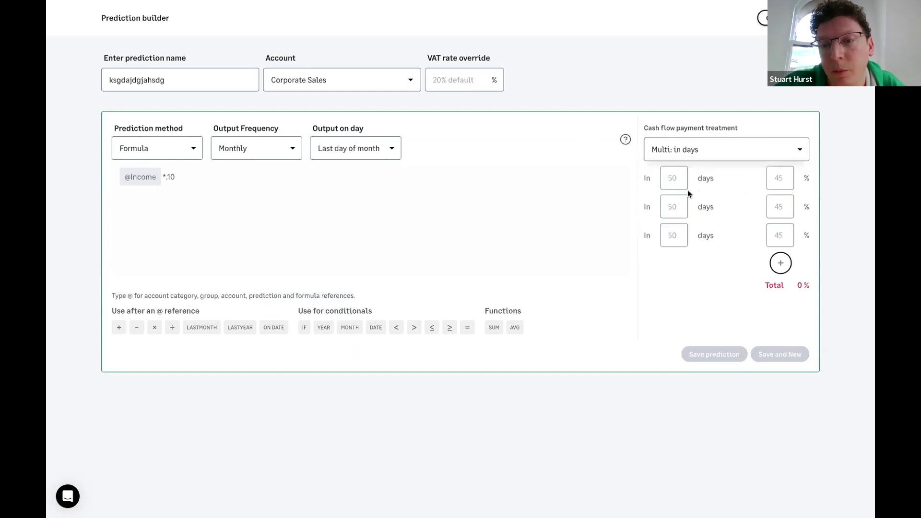
pyautogui.click(781, 264)
pyautogui.click(781, 292)
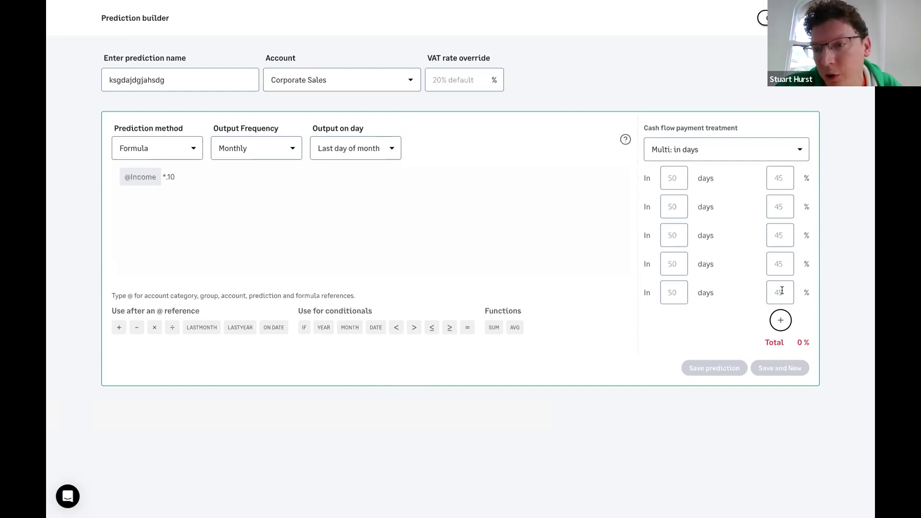
pyautogui.click(677, 151)
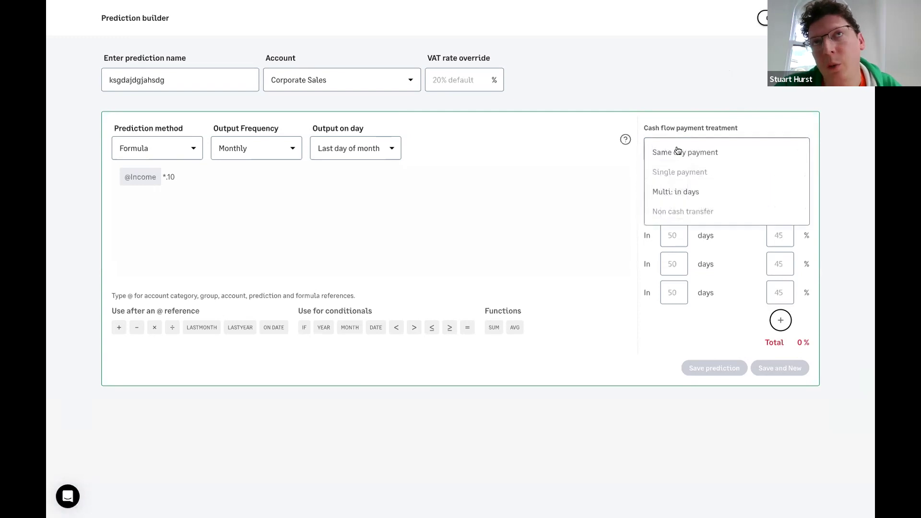
pyautogui.click(663, 214)
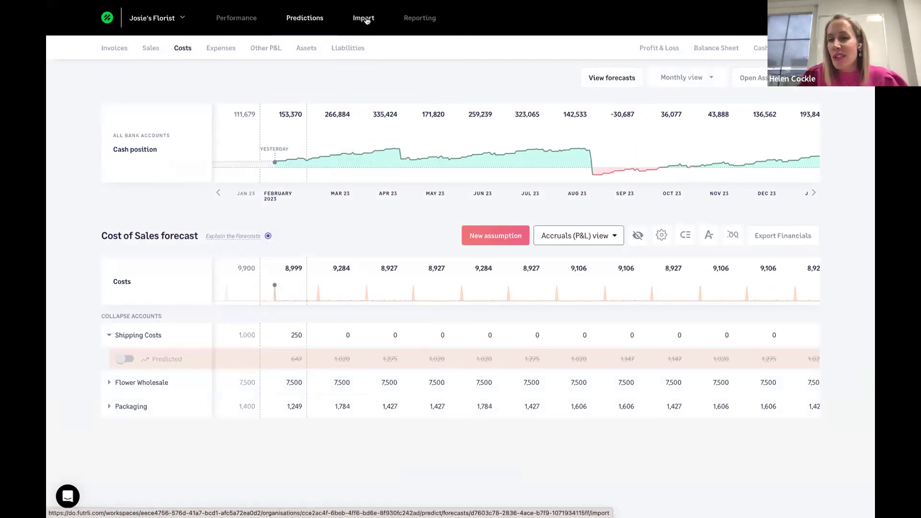
# - Open the Import templates page and launch the Google Sheets master import sheet
pyautogui.click(367, 19)
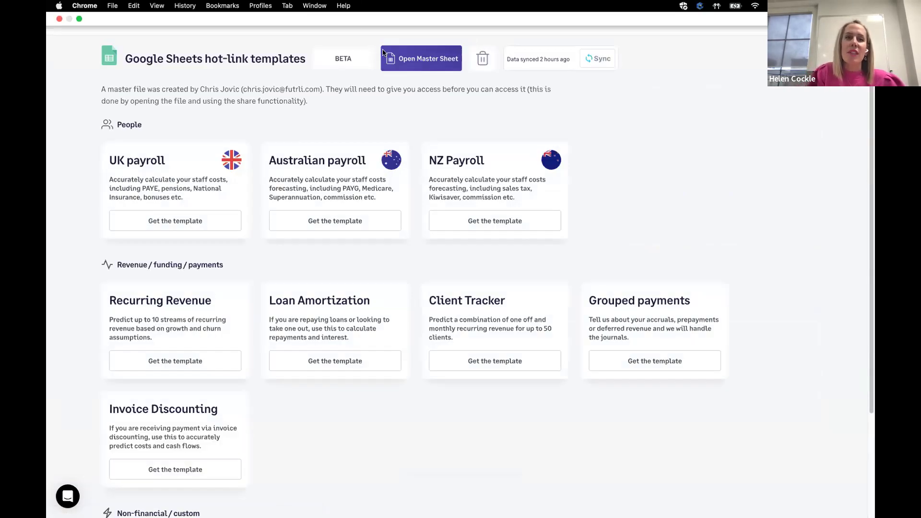
pyautogui.click(416, 56)
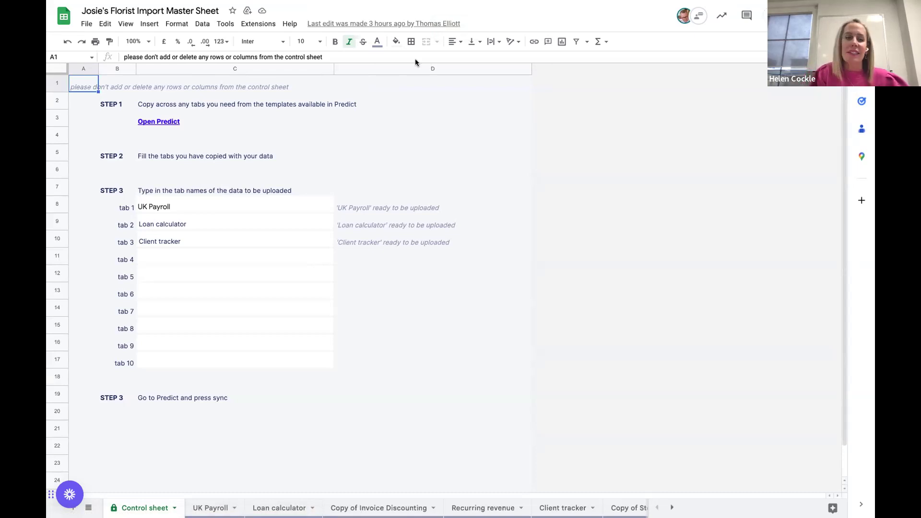
# - Open the UK Payroll tab and locate the Staff details section
pyautogui.click(226, 506)
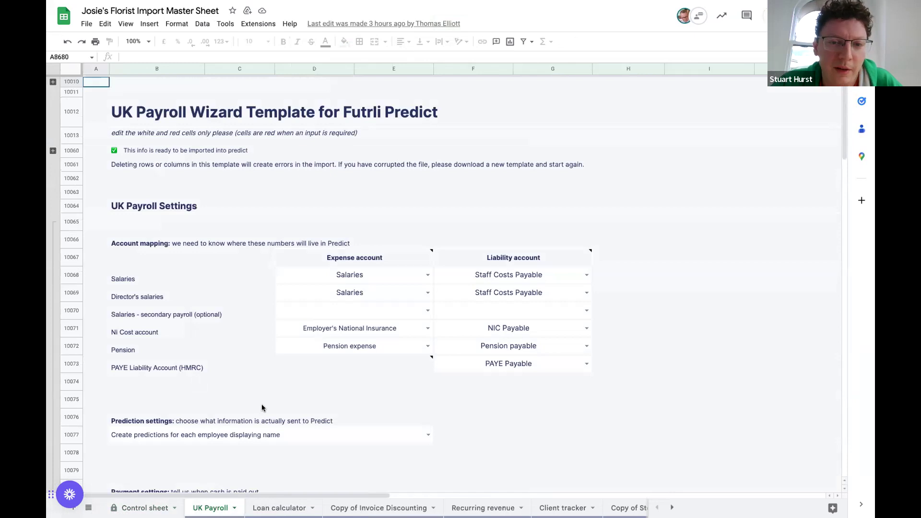
pyautogui.scroll(-15, 262, 408)
pyautogui.scroll(15, 262, 408)
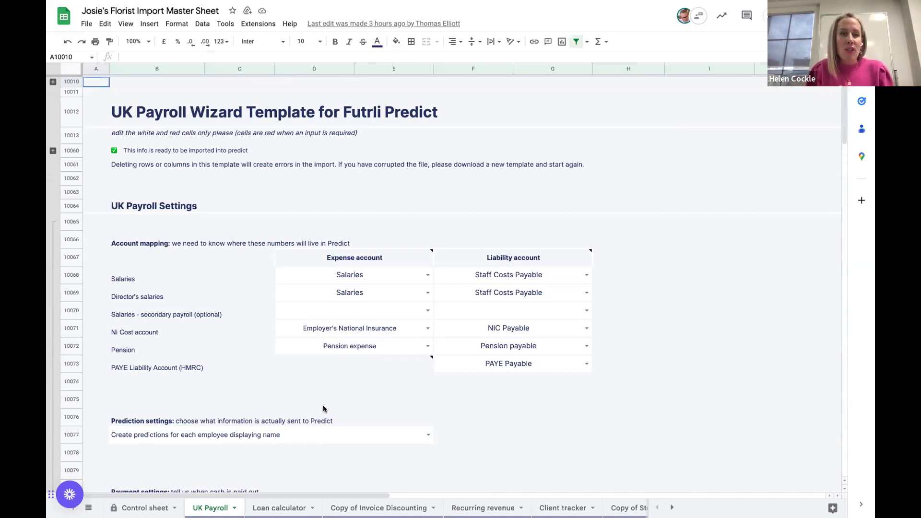
pyautogui.scroll(-5, 324, 408)
pyautogui.scroll(3, 325, 409)
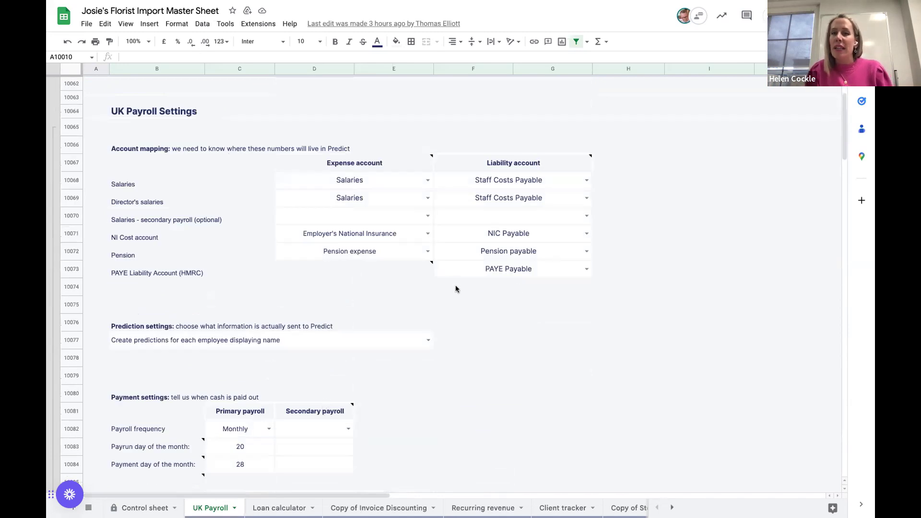
pyautogui.scroll(-4, 462, 297)
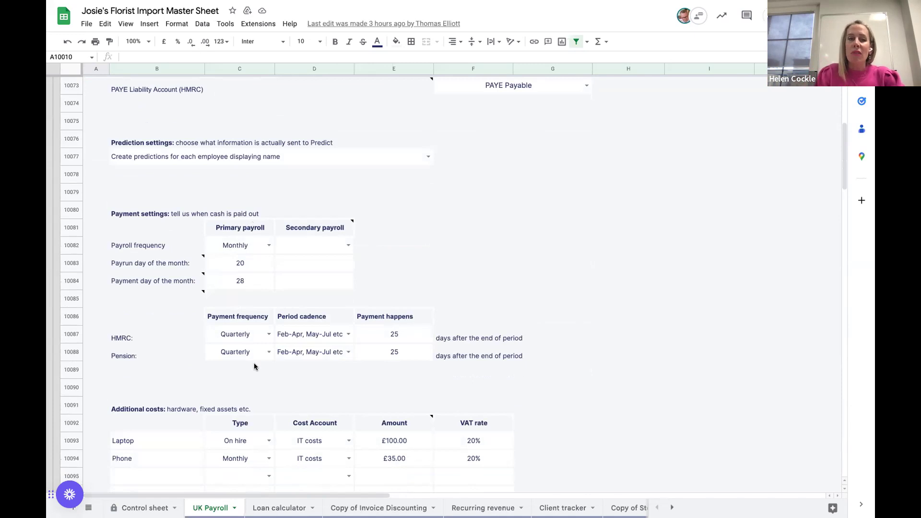
pyautogui.scroll(-3, 257, 368)
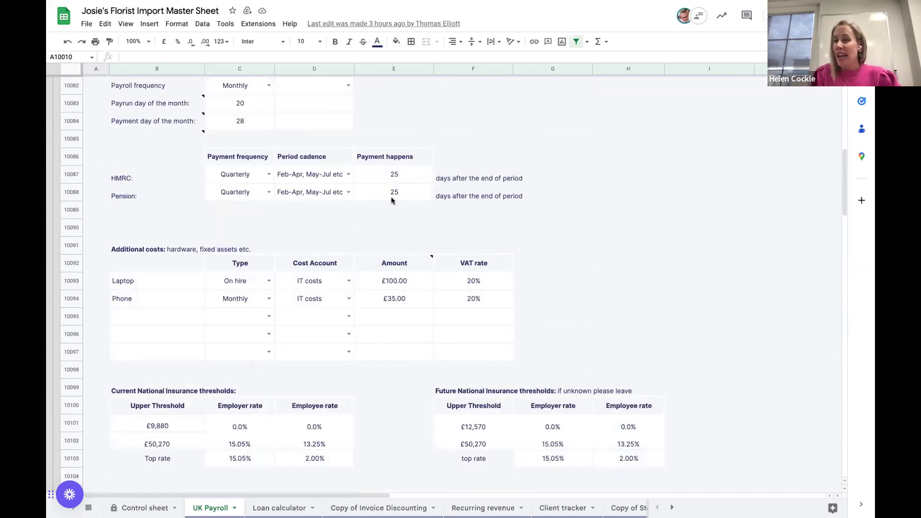
pyautogui.scroll(-12, 392, 198)
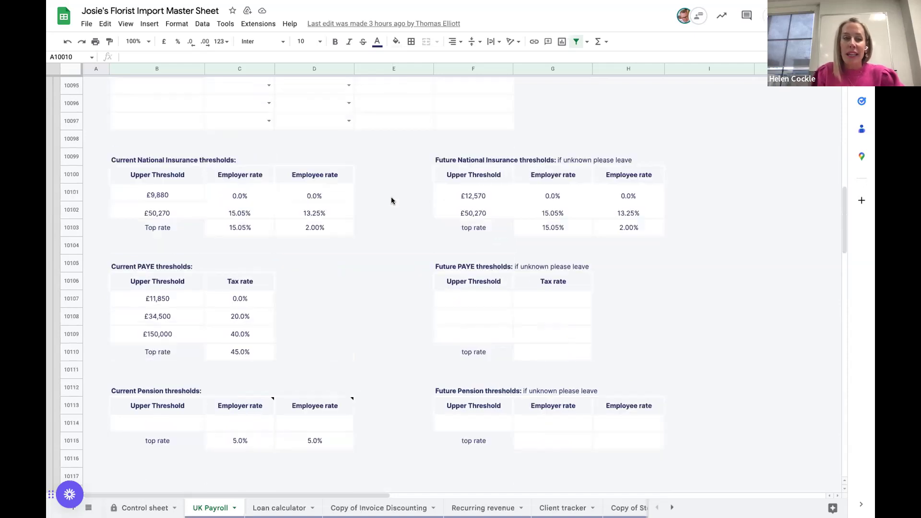
pyautogui.scroll(-8, 391, 201)
pyautogui.scroll(2, 392, 199)
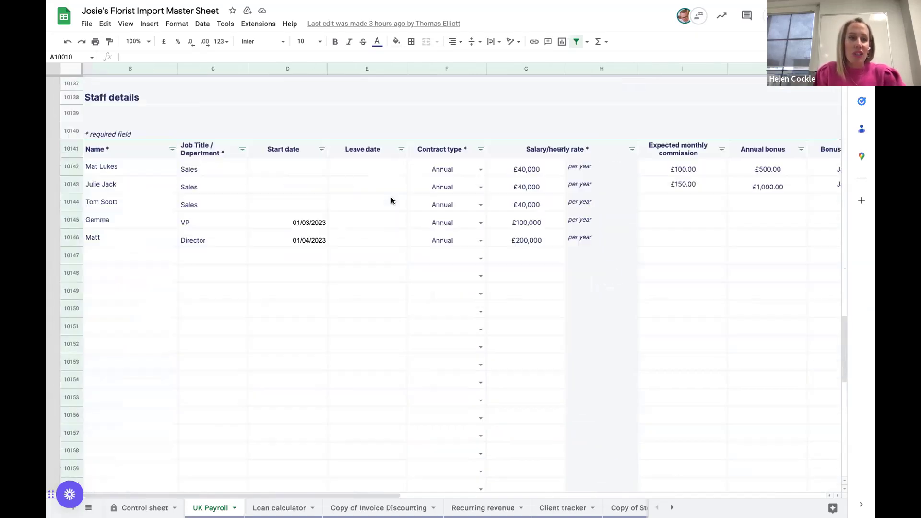
# - Add the new employee's name, job title Director and start date 01/03/2023
pyautogui.click(131, 295)
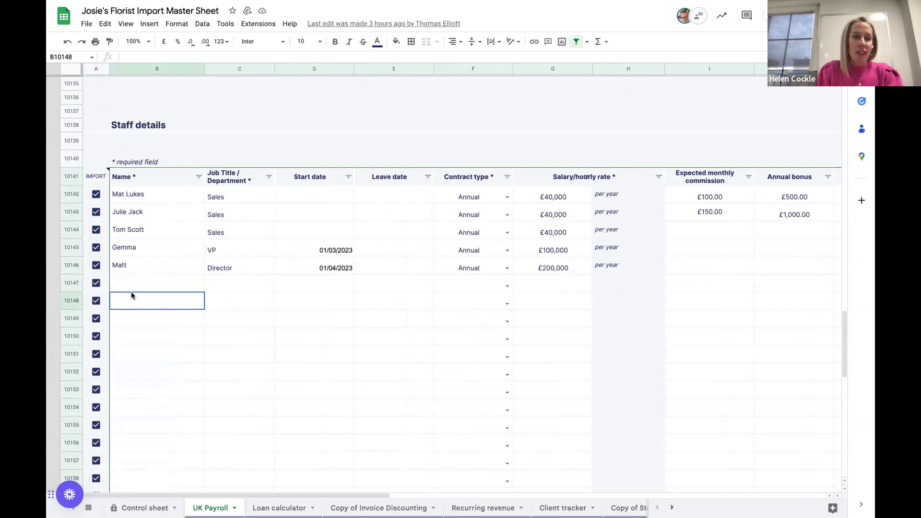
pyautogui.click(132, 290)
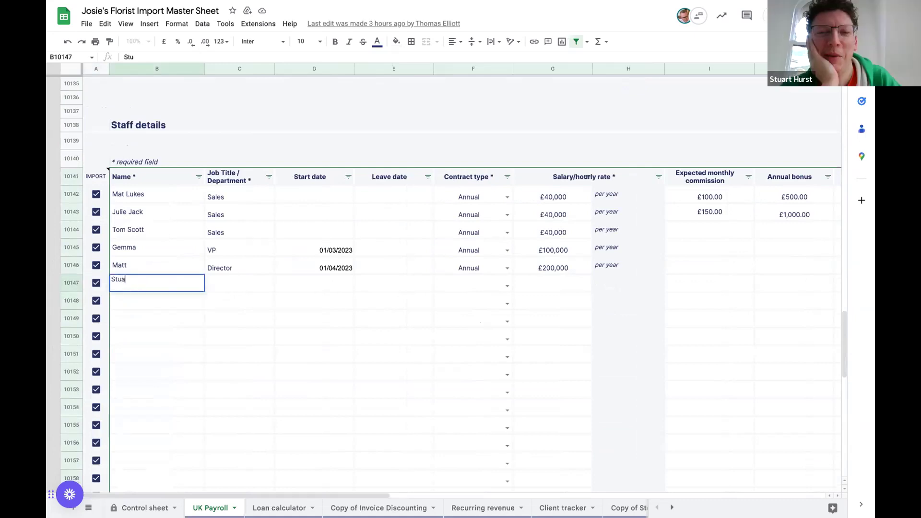
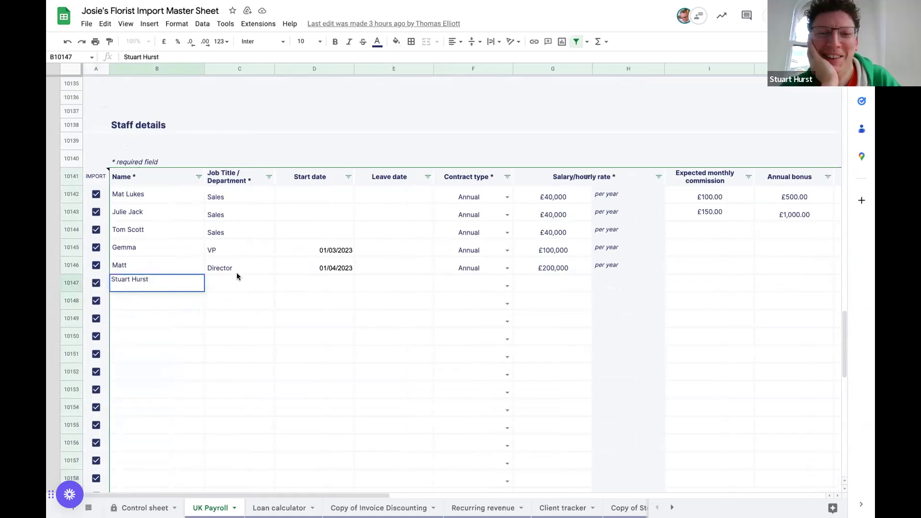
pyautogui.click(237, 275)
pyautogui.click(235, 281)
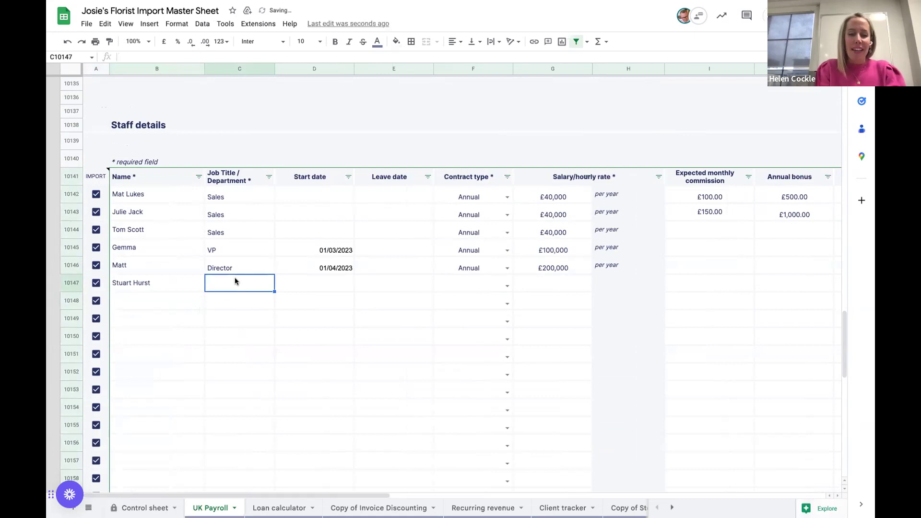
pyautogui.write('Director')
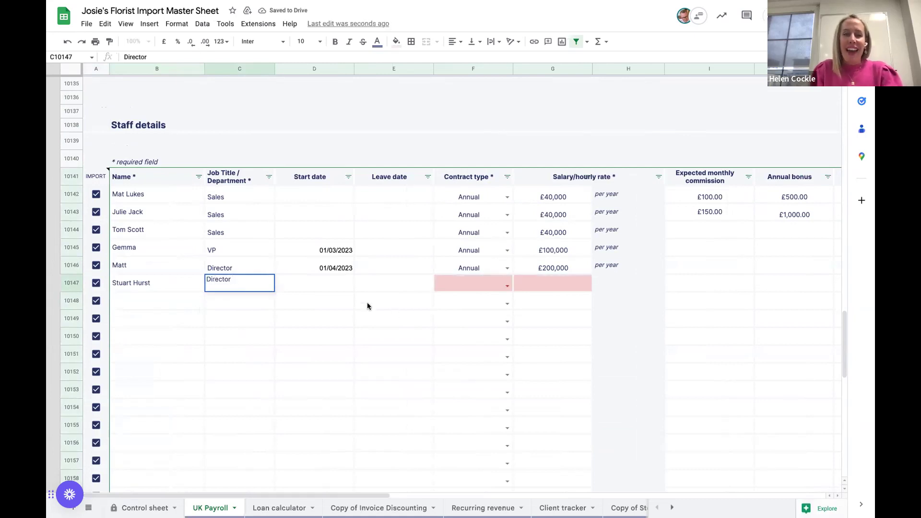
pyautogui.click(325, 283)
pyautogui.doubleClick(325, 283)
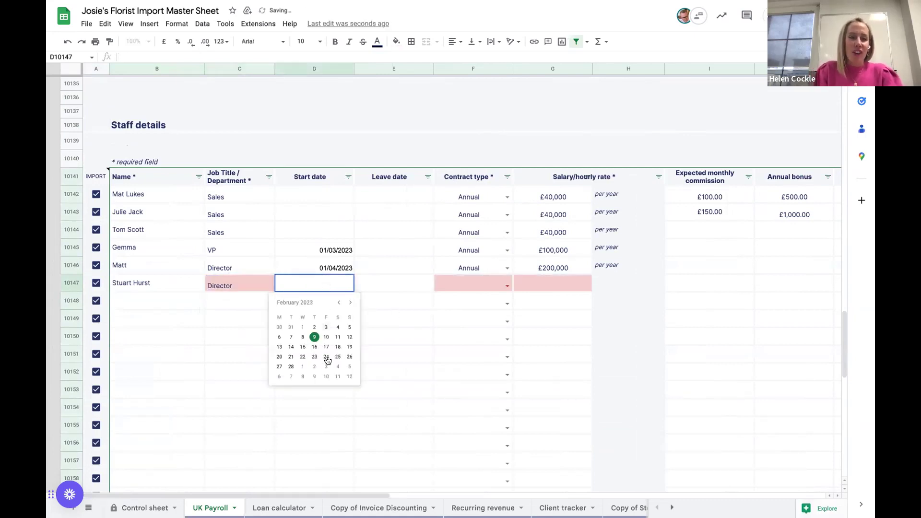
pyautogui.click(302, 367)
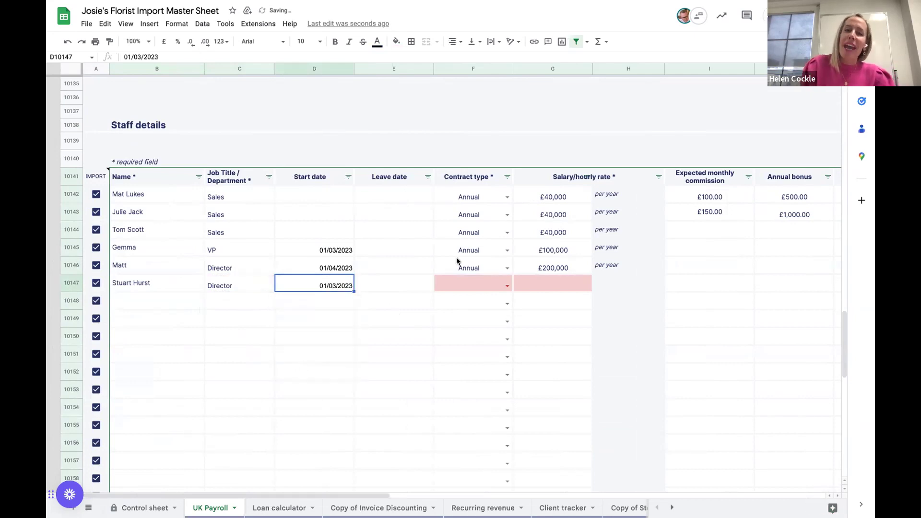
# - Set the new employee's contract type to Annual and salary to 150,000
pyautogui.click(507, 287)
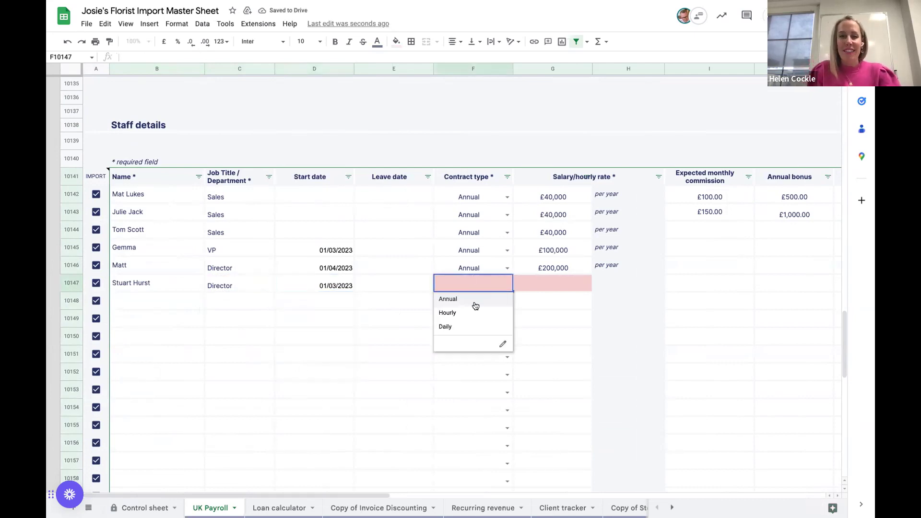
pyautogui.click(475, 301)
pyautogui.click(539, 286)
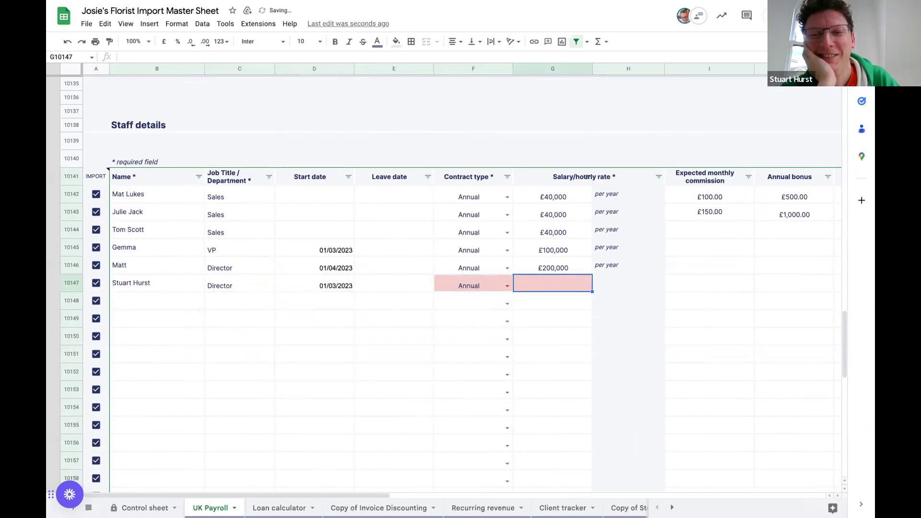
pyautogui.write('150,000')
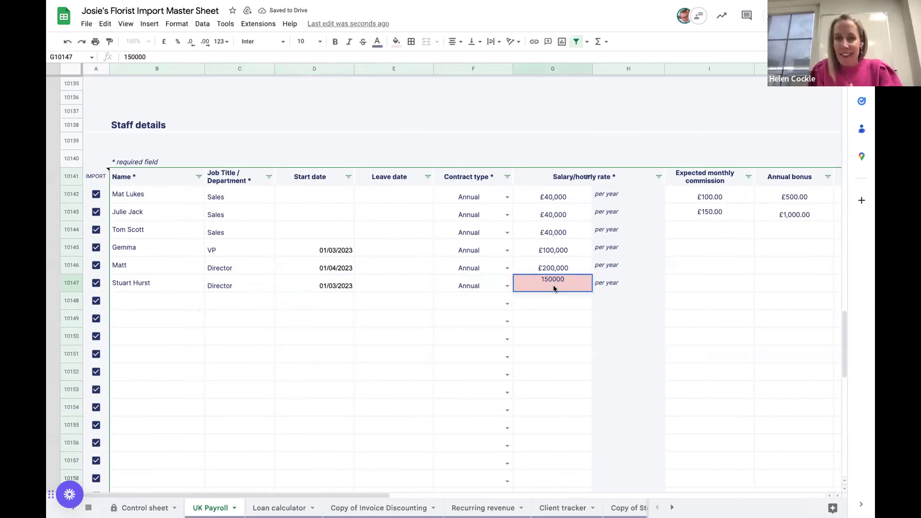
pyautogui.click(683, 283)
pyautogui.hscroll(10, 682, 283)
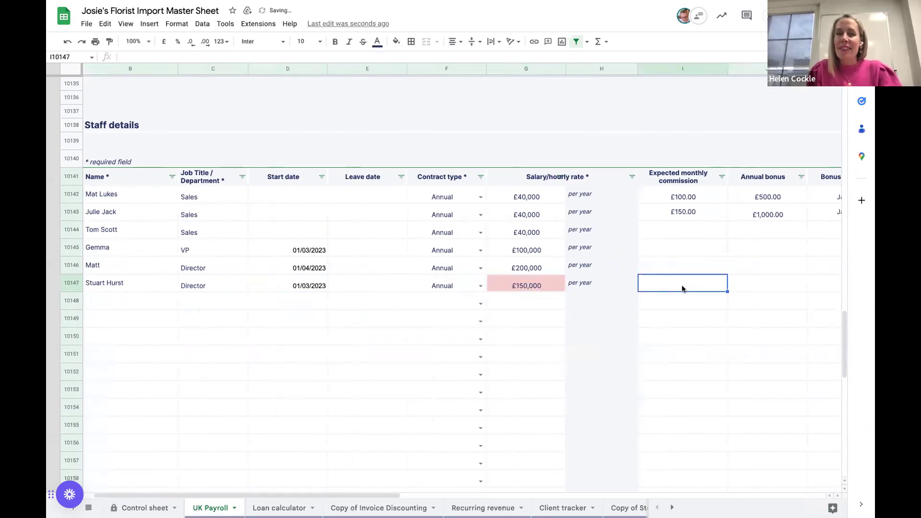
pyautogui.hscroll(-10, 682, 288)
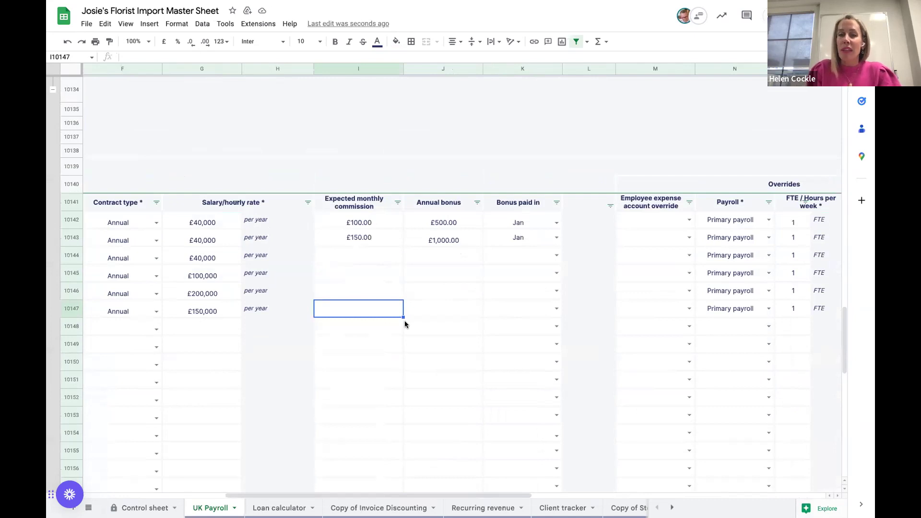
pyautogui.hscroll(5, 405, 321)
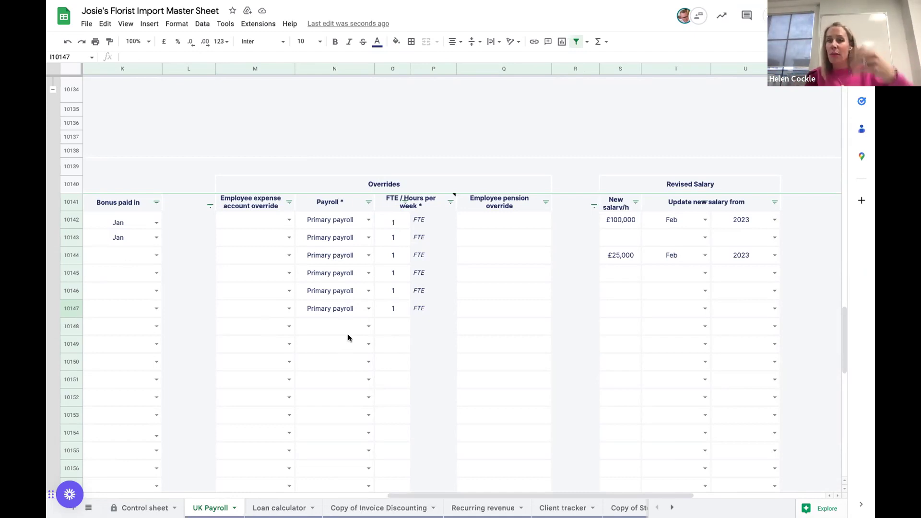
pyautogui.hscroll(4, 511, 334)
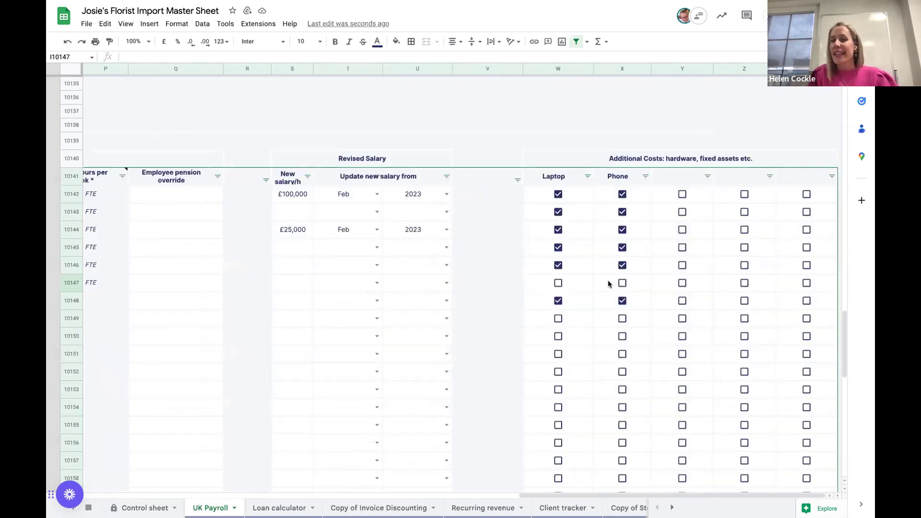
pyautogui.hscroll(-10, 635, 290)
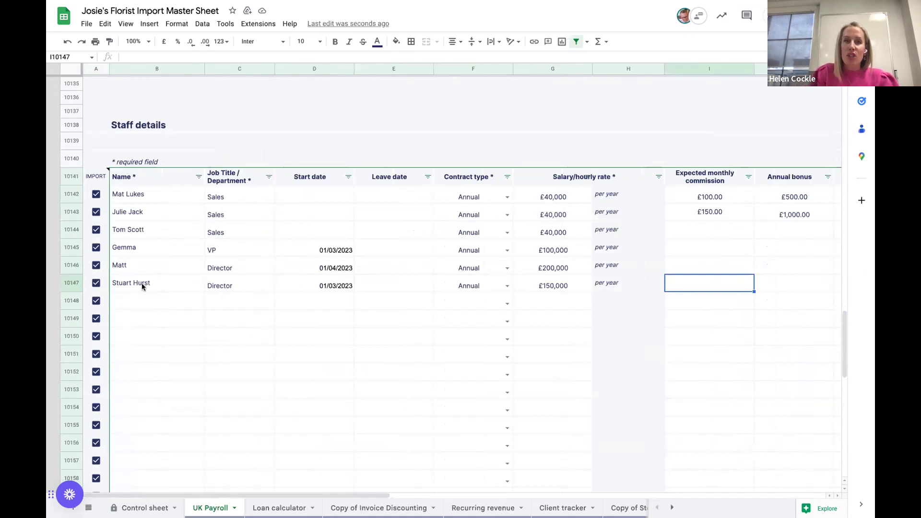
pyautogui.scroll(10, 142, 283)
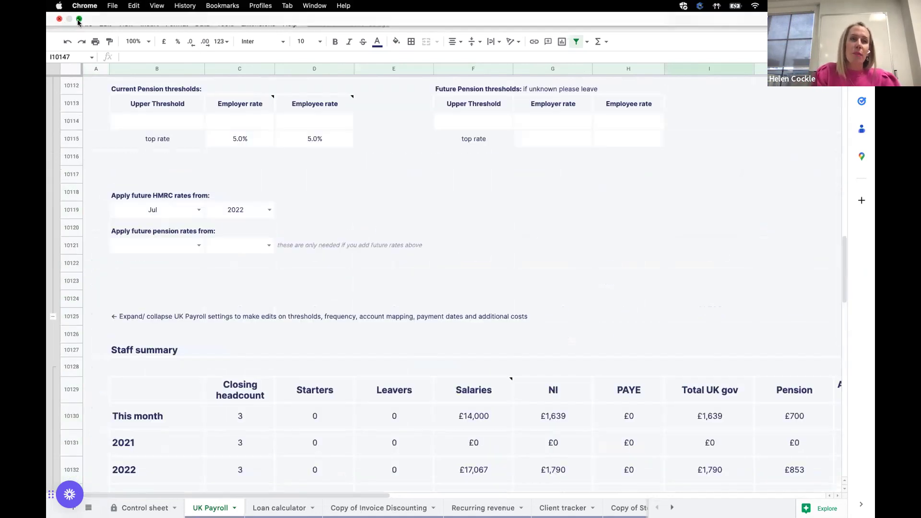
# - Back in Futrli, run Sync Predictions from the master sheet and view the Expenses forecast
pyautogui.click(79, 20)
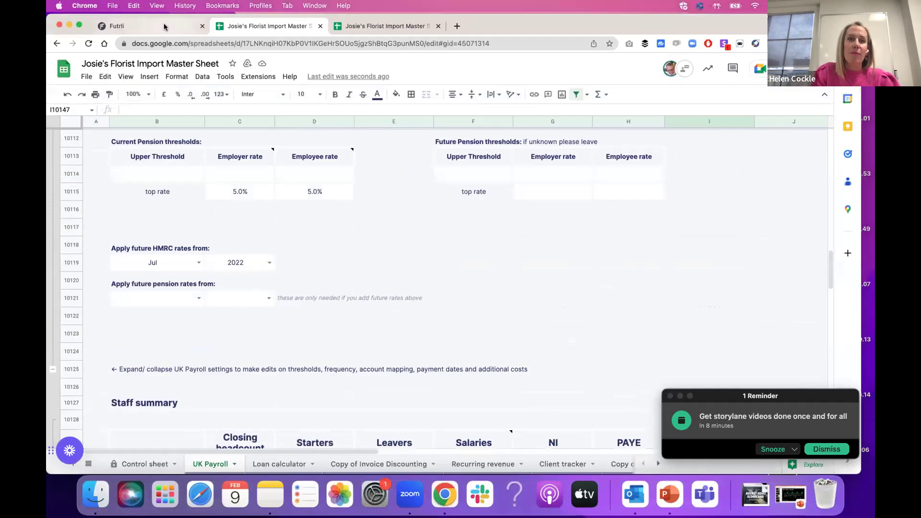
pyautogui.click(163, 26)
pyautogui.click(613, 111)
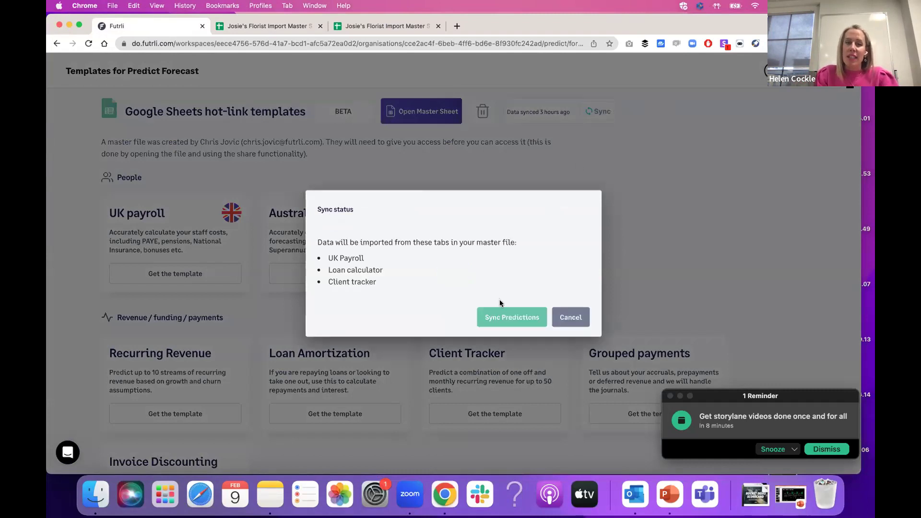
pyautogui.click(504, 320)
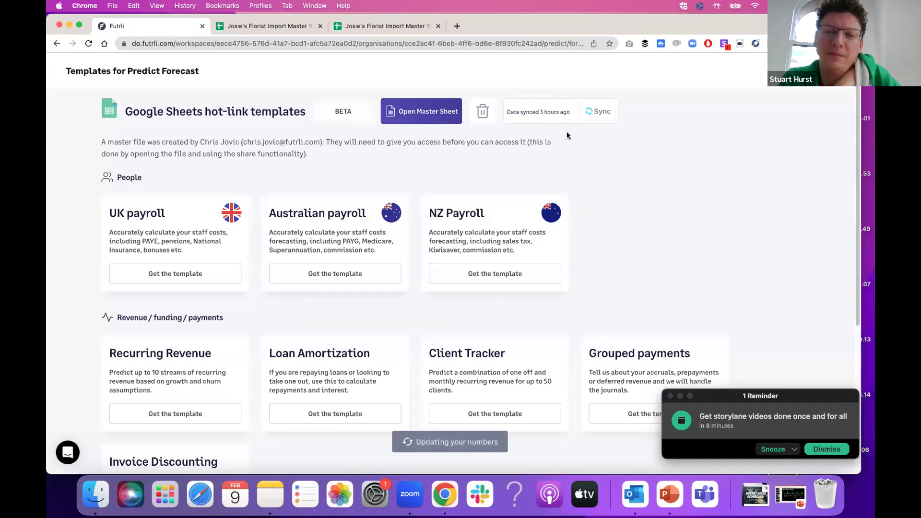
pyautogui.press('super+bracketleft')
pyautogui.click(216, 104)
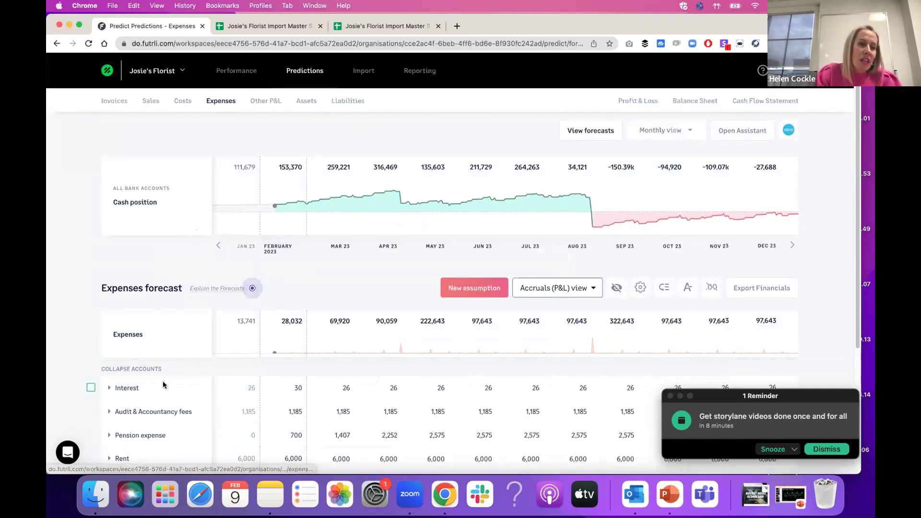
# - Expand Salaries to review per-employee lines, including the new 12,500 monthly salary from April
pyautogui.scroll(-3, 164, 385)
pyautogui.click(109, 369)
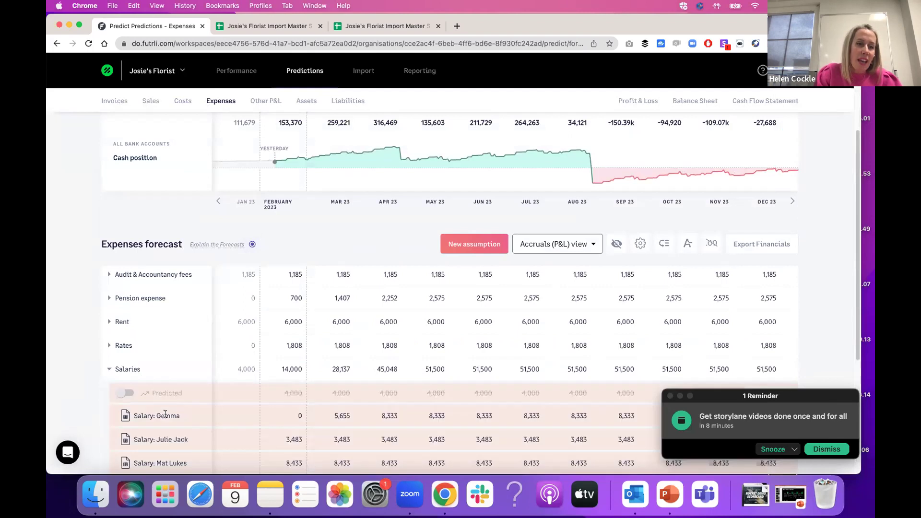
pyautogui.scroll(-5, 165, 414)
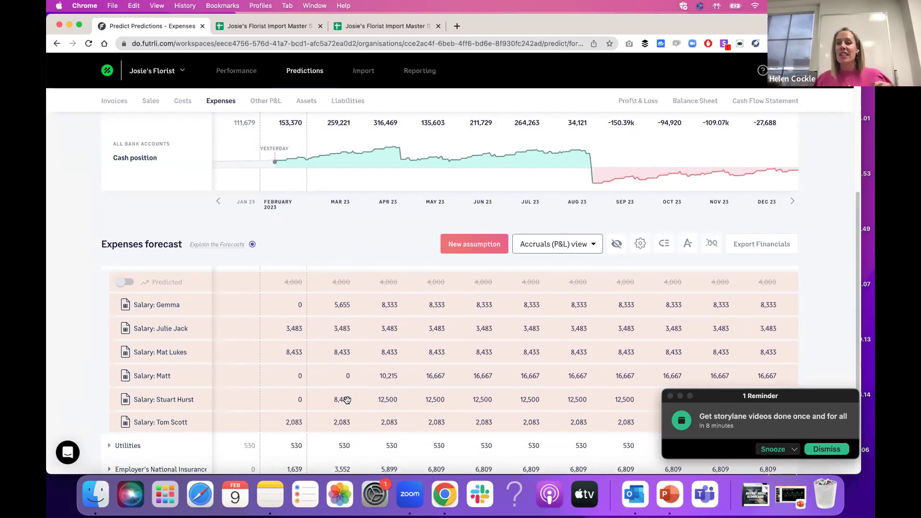
pyautogui.scroll(-4, 347, 400)
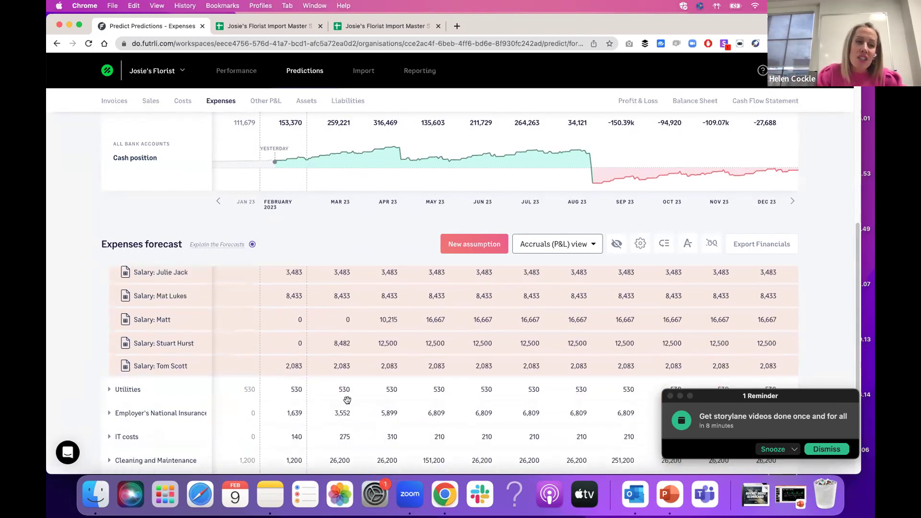
pyautogui.scroll(10, 242, 387)
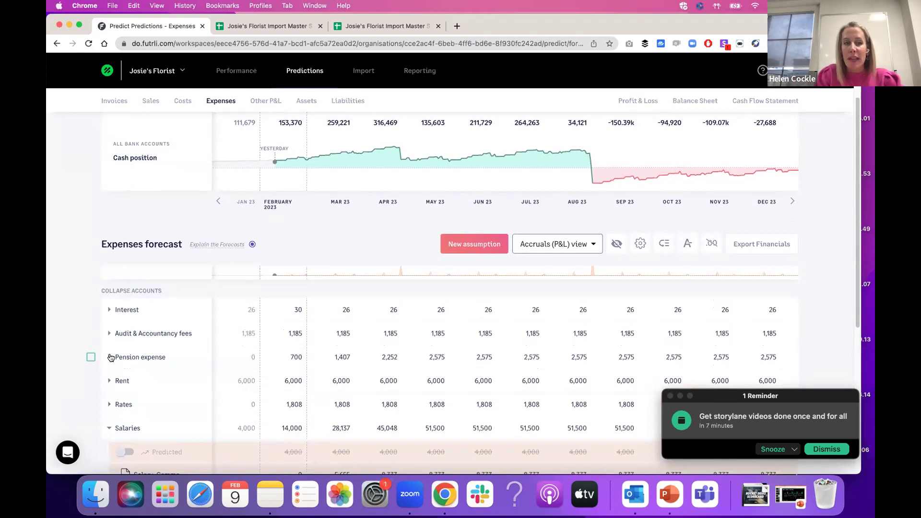
# - Expand Pension expense into Predicted and synced lines, dismiss the reminder, and go full screen
pyautogui.click(110, 357)
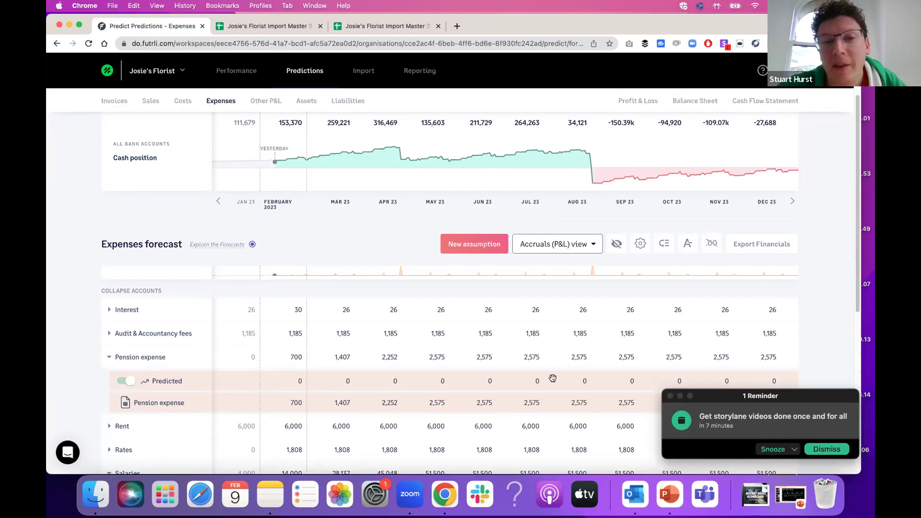
pyautogui.click(841, 449)
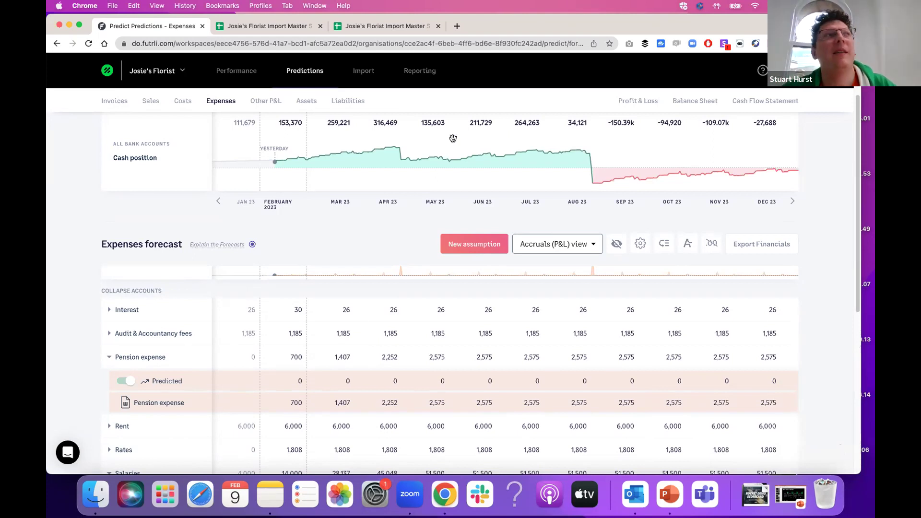
pyautogui.click(80, 25)
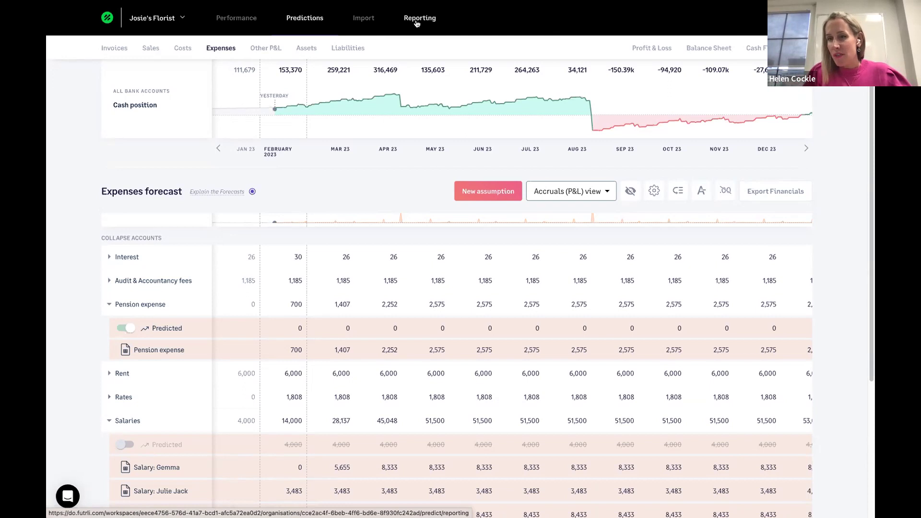
# - Open the TD Master Report Templates - Ver1c report from the Reporting area
pyautogui.click(416, 22)
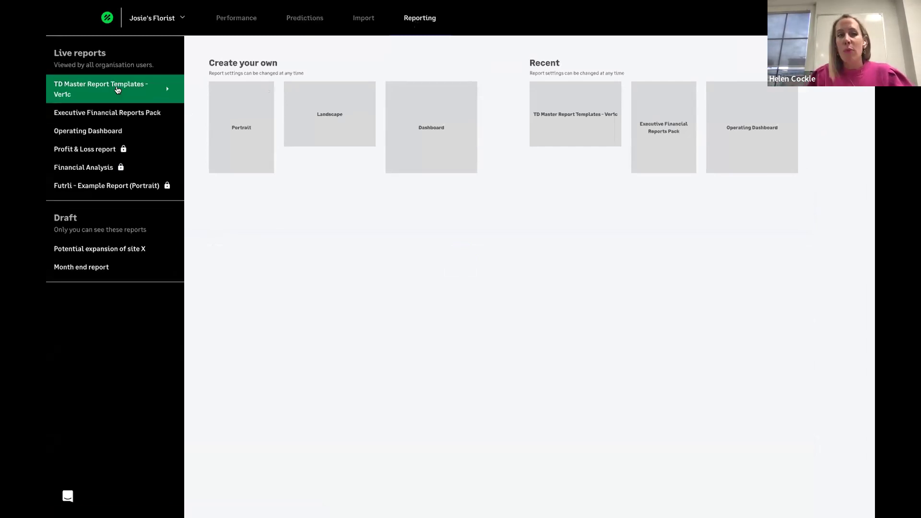
pyautogui.click(102, 82)
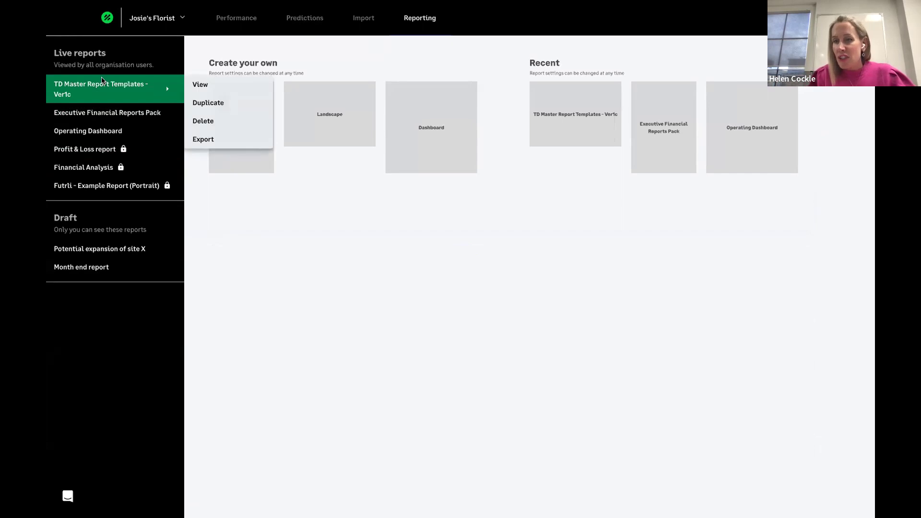
pyautogui.click(223, 86)
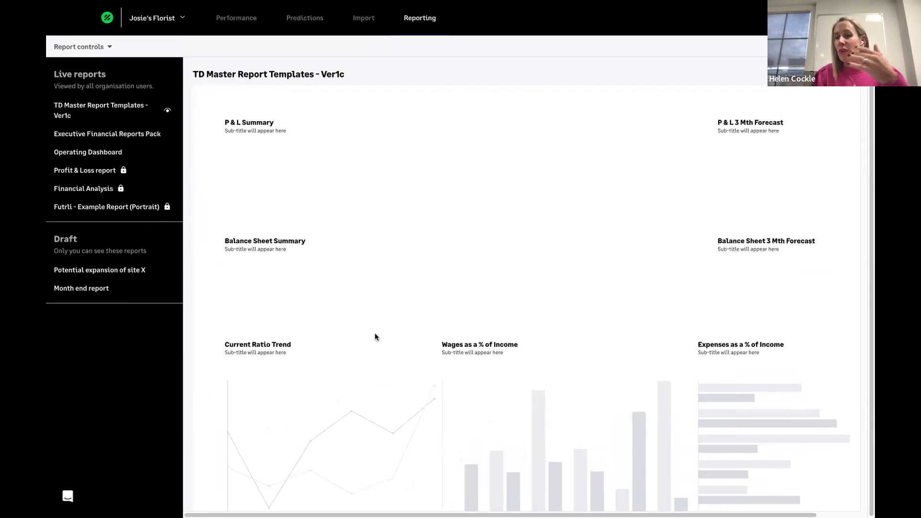
# - Scroll through the report's pages, then return to the Reporting overview
pyautogui.scroll(-10, 397, 415)
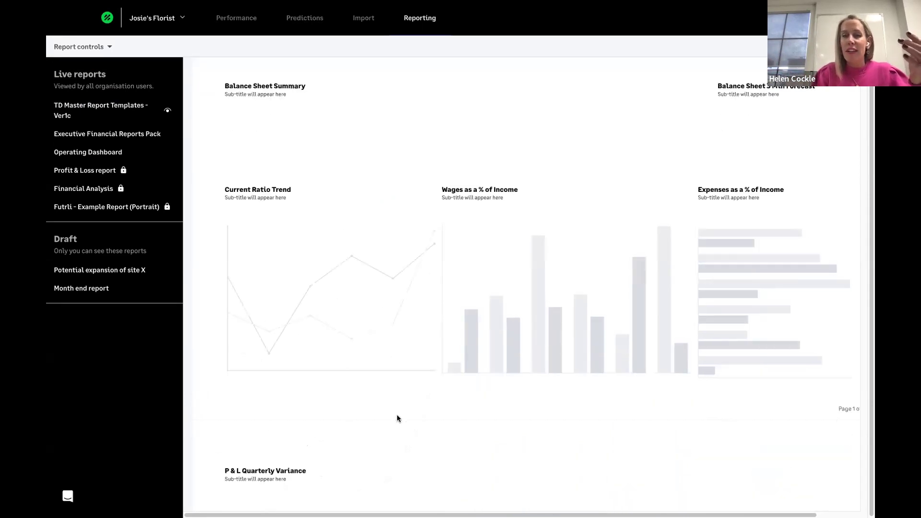
pyautogui.scroll(10, 397, 419)
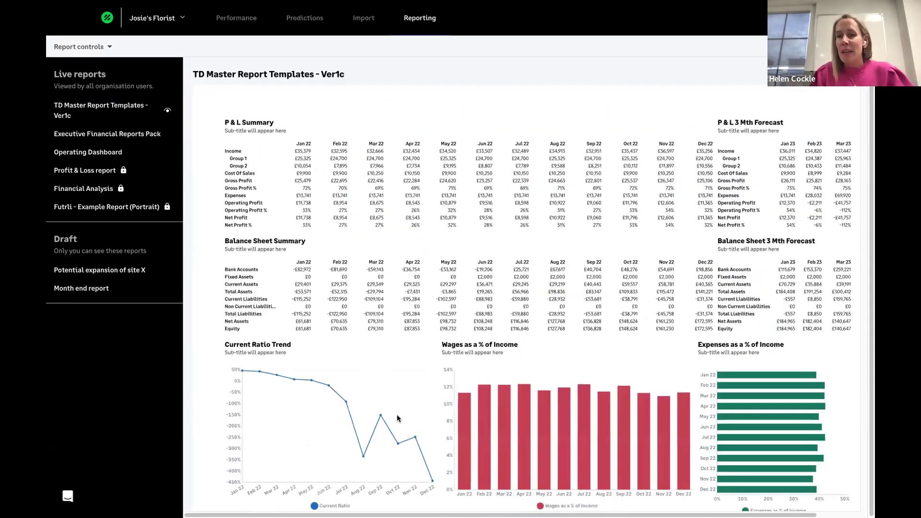
pyautogui.scroll(-2, 397, 419)
pyautogui.scroll(-5, 397, 416)
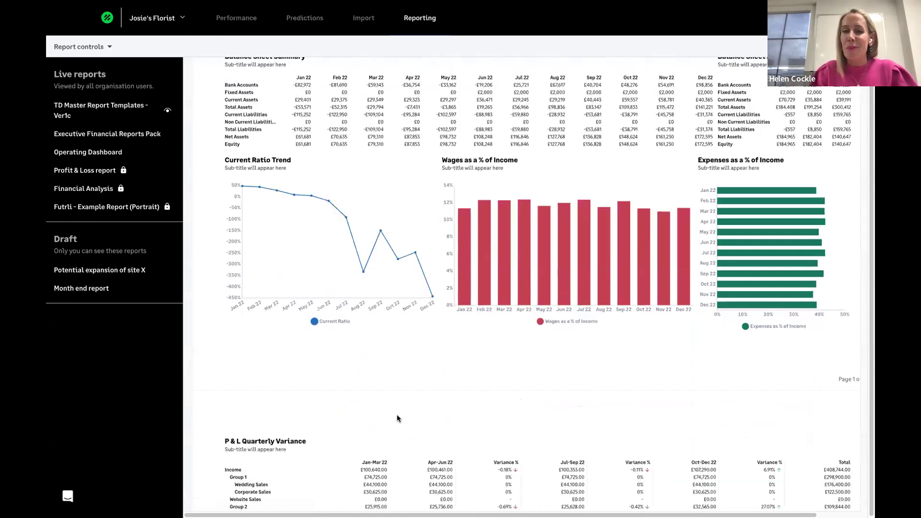
pyautogui.scroll(-3, 397, 418)
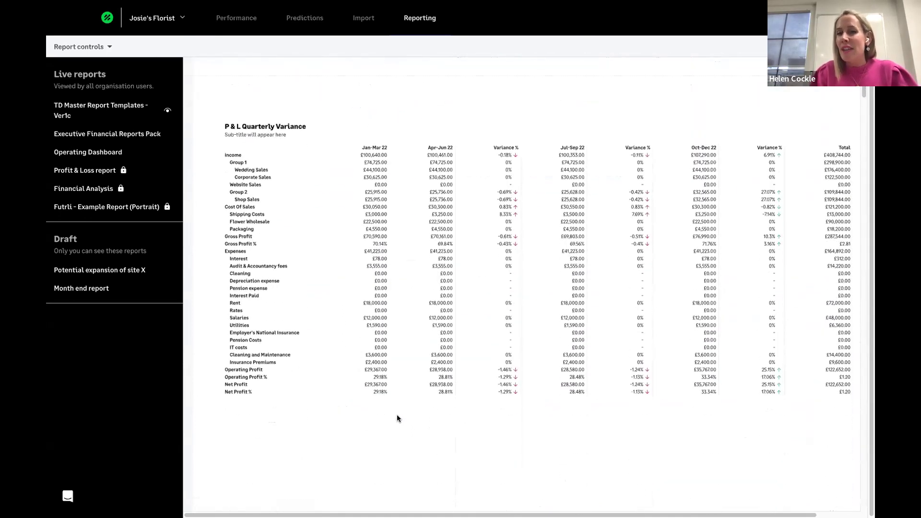
pyautogui.scroll(-6, 397, 419)
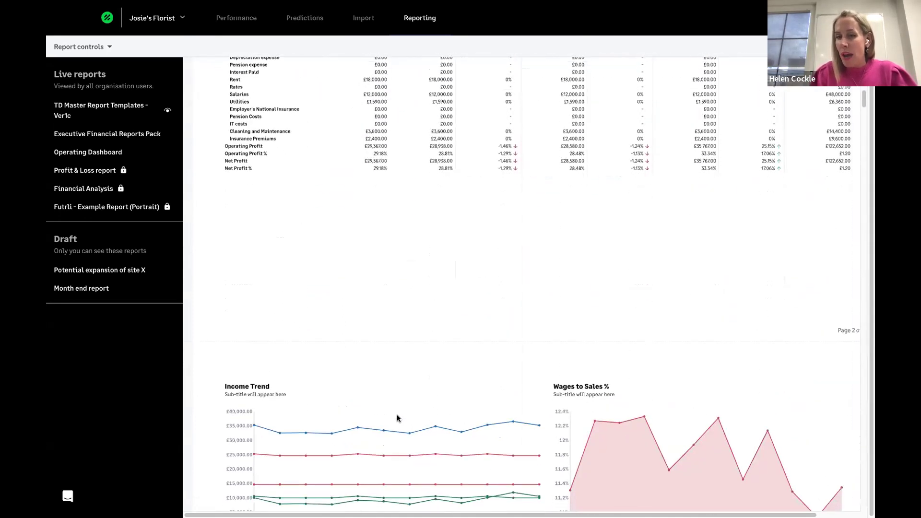
pyautogui.scroll(-1, 397, 418)
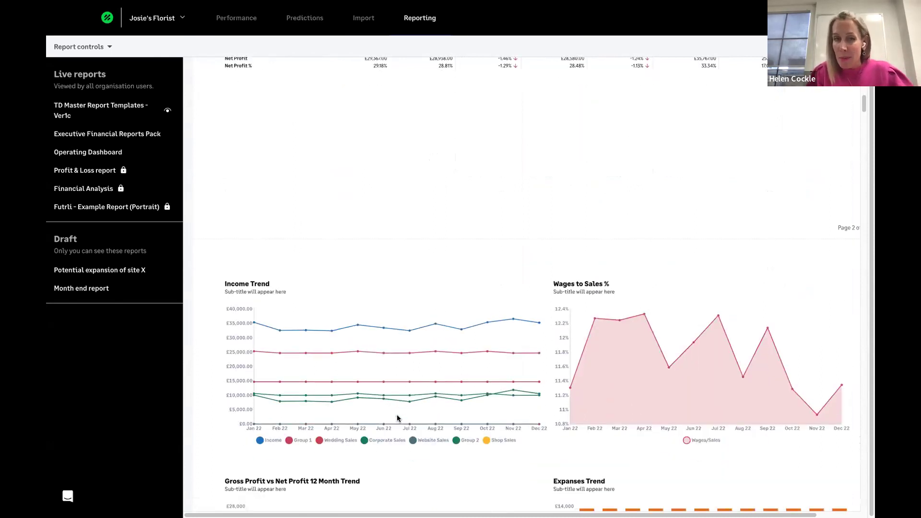
pyautogui.scroll(-7, 397, 417)
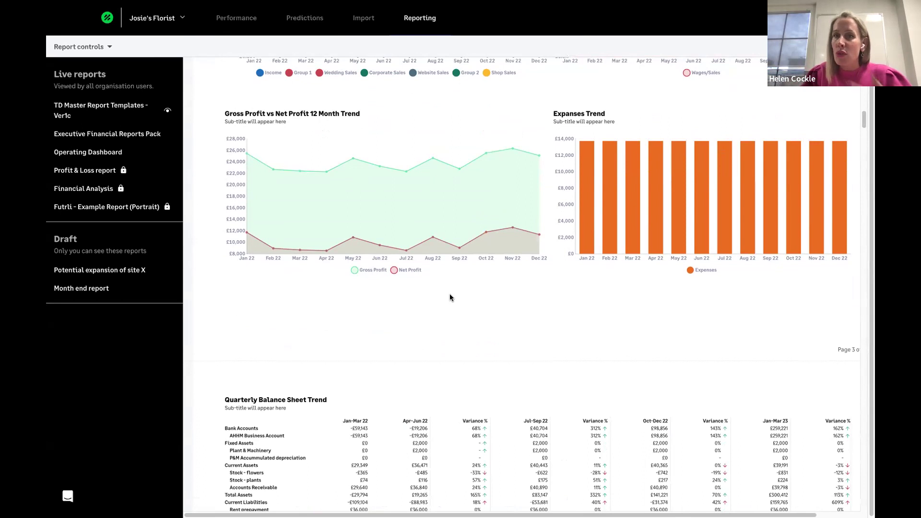
pyautogui.scroll(15, 450, 297)
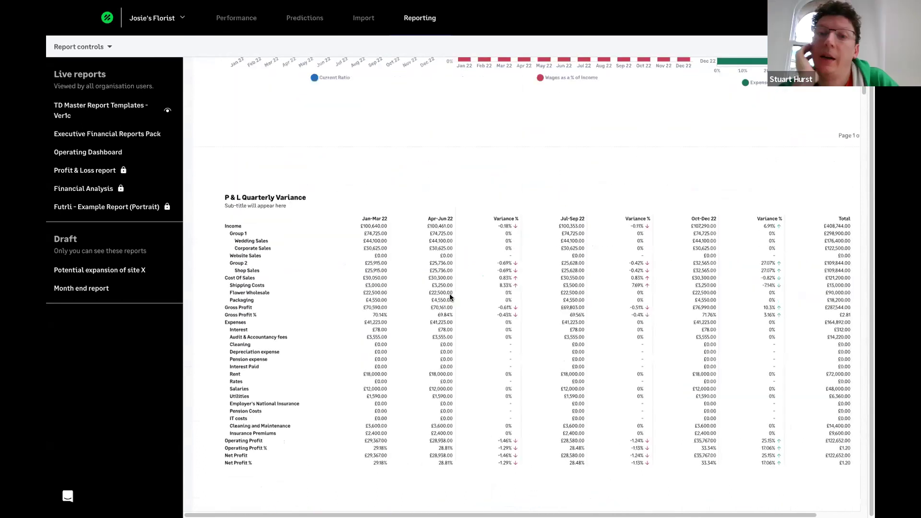
pyautogui.scroll(5, 451, 295)
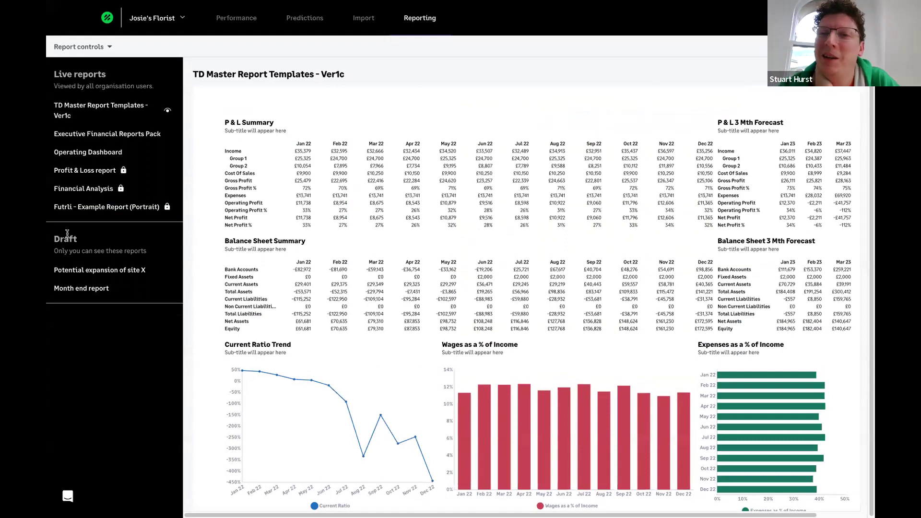
pyautogui.click(424, 20)
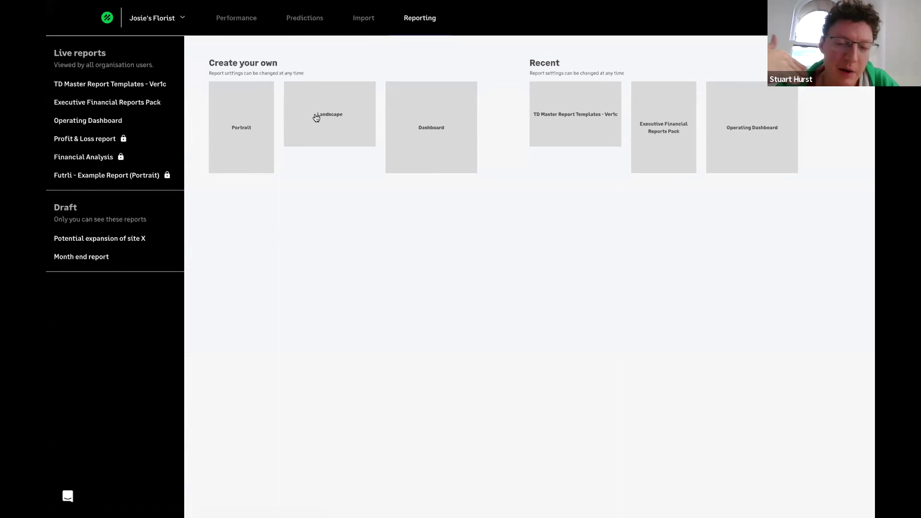
# - Start a new landscape report with a bar chart widget at the page's top-left
pyautogui.click(331, 113)
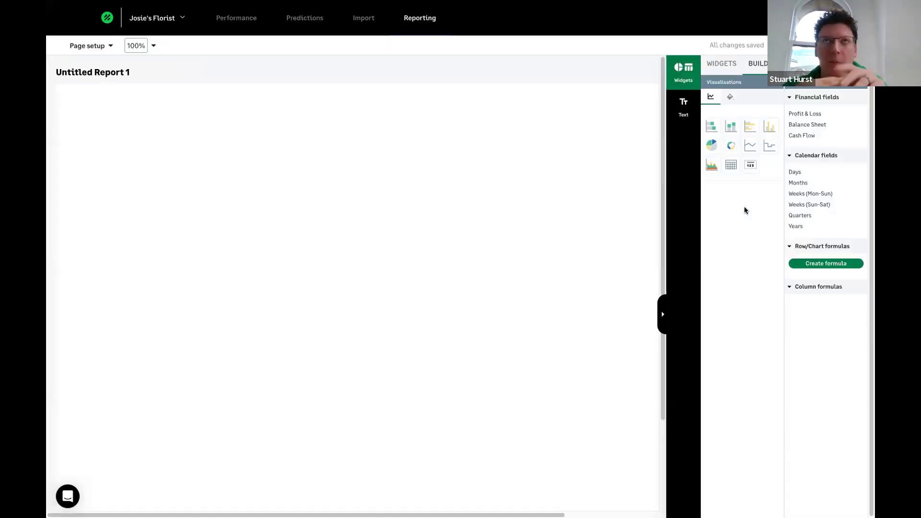
pyautogui.moveTo(712, 126); pyautogui.dragTo(163, 144)
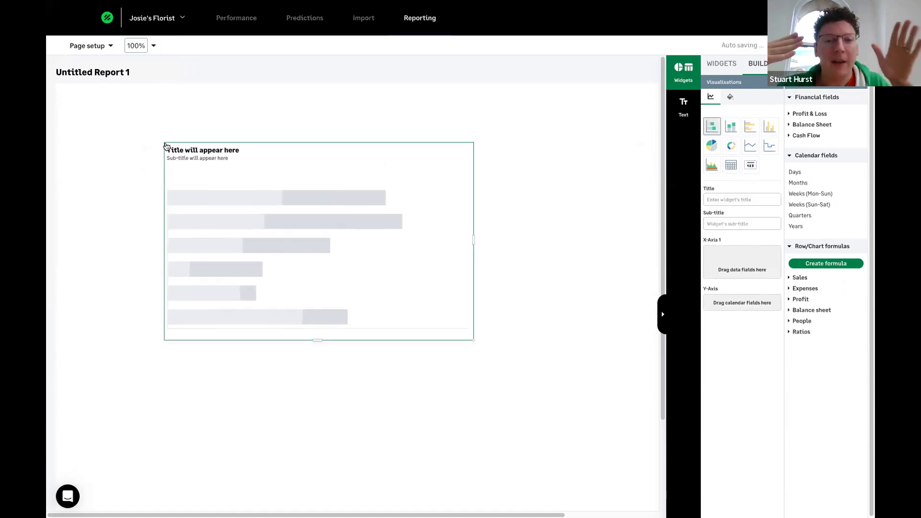
pyautogui.moveTo(287, 210); pyautogui.dragTo(206, 171)
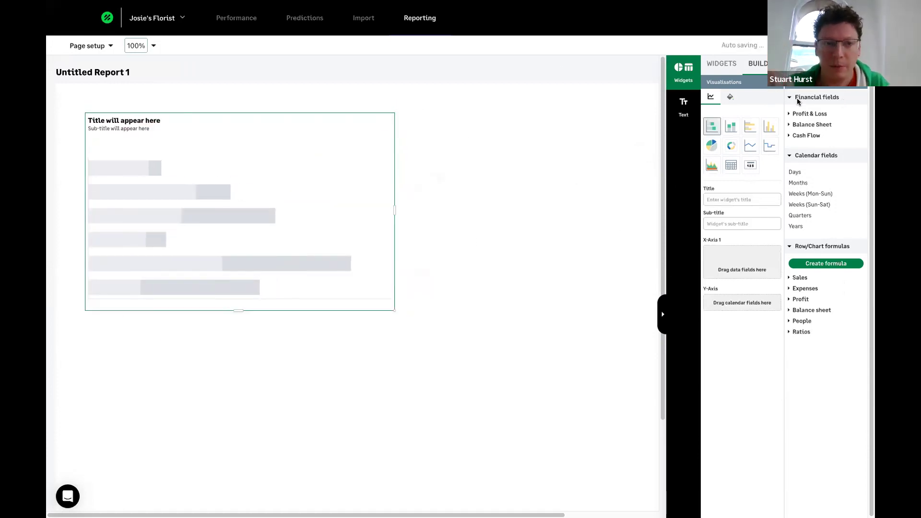
# - Plot Profit & Loss Income by Months on the bar chart, then add a second widget
pyautogui.click(788, 114)
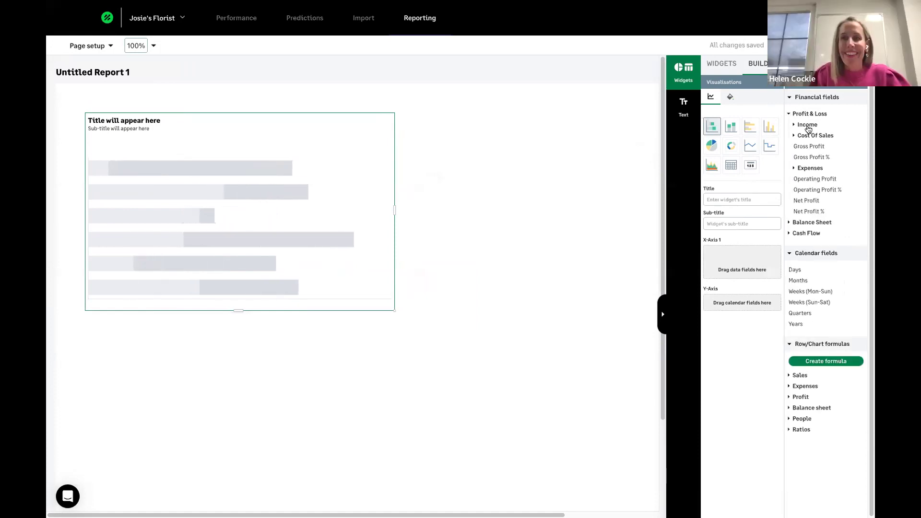
pyautogui.moveTo(808, 129); pyautogui.dragTo(727, 270)
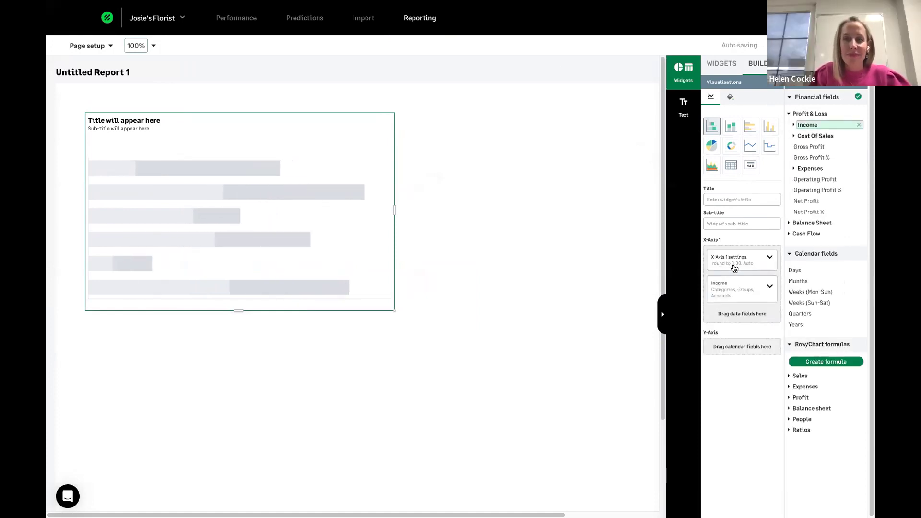
pyautogui.moveTo(799, 282); pyautogui.dragTo(728, 350)
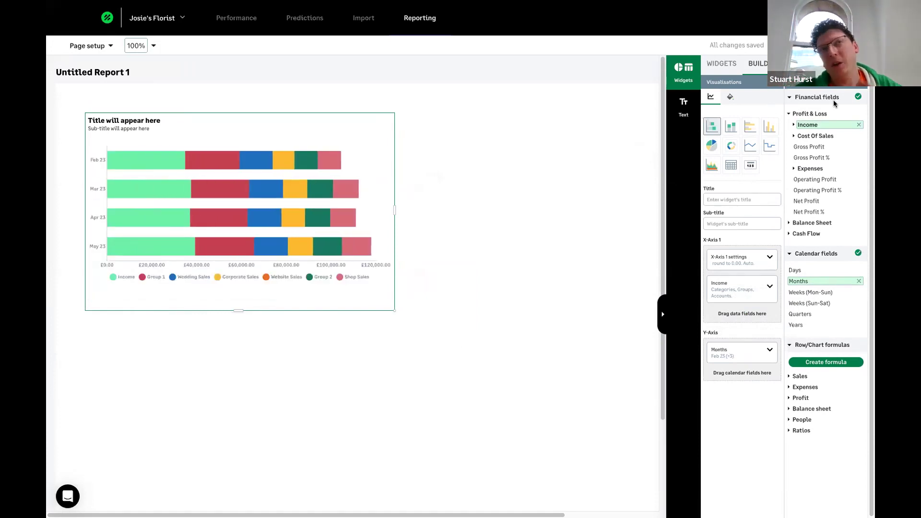
pyautogui.moveTo(501, 173); pyautogui.dragTo(494, 192)
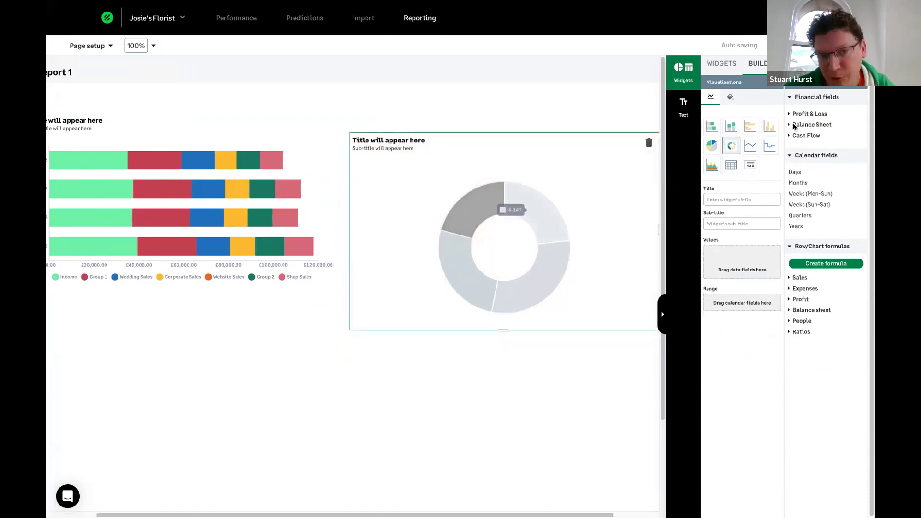
# - Turn the second widget into a Cash Flow by Months table, then return to Reporting
pyautogui.moveTo(807, 134); pyautogui.dragTo(742, 263)
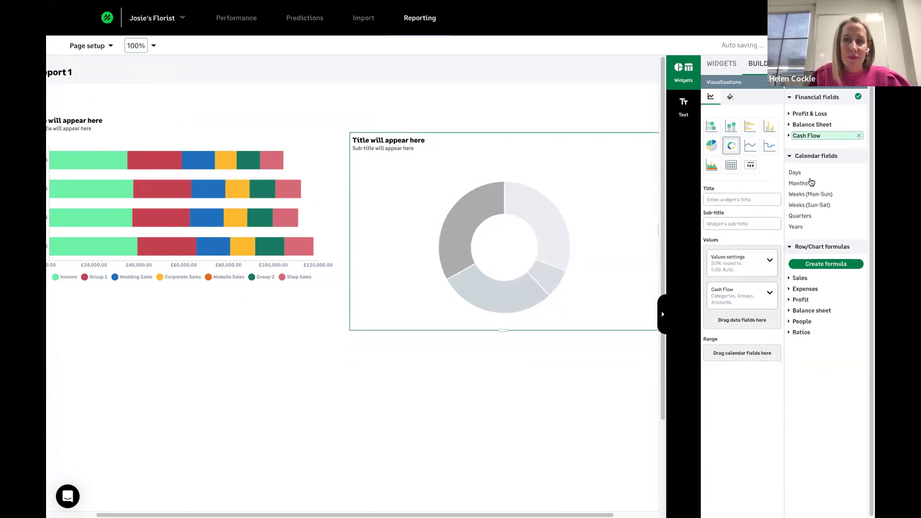
pyautogui.moveTo(801, 183); pyautogui.dragTo(734, 355)
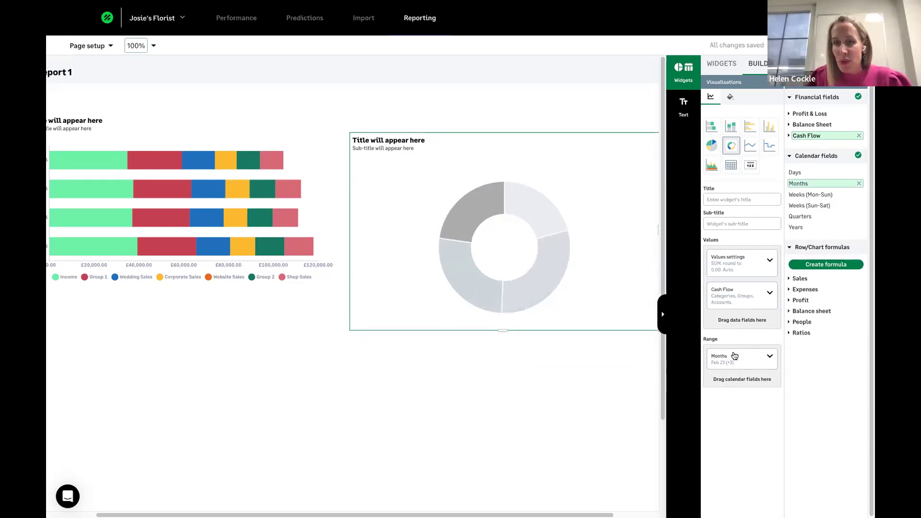
pyautogui.click(715, 147)
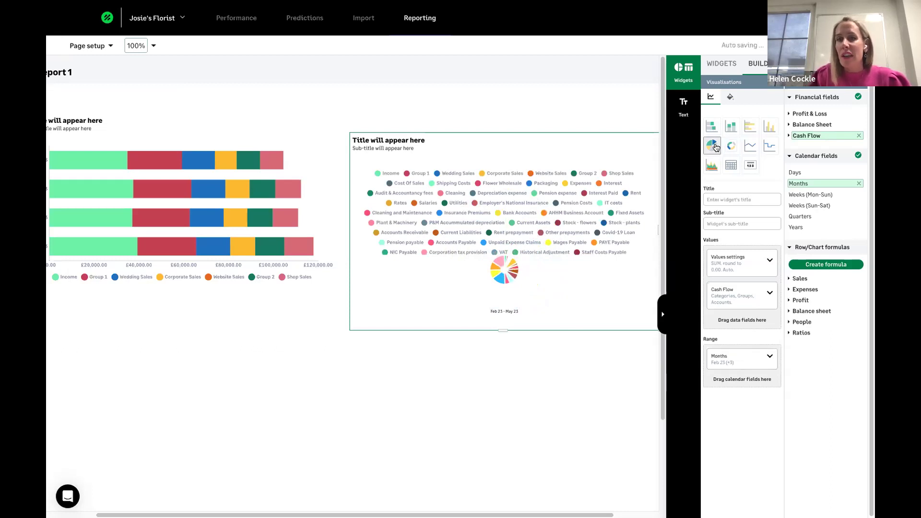
pyautogui.click(732, 126)
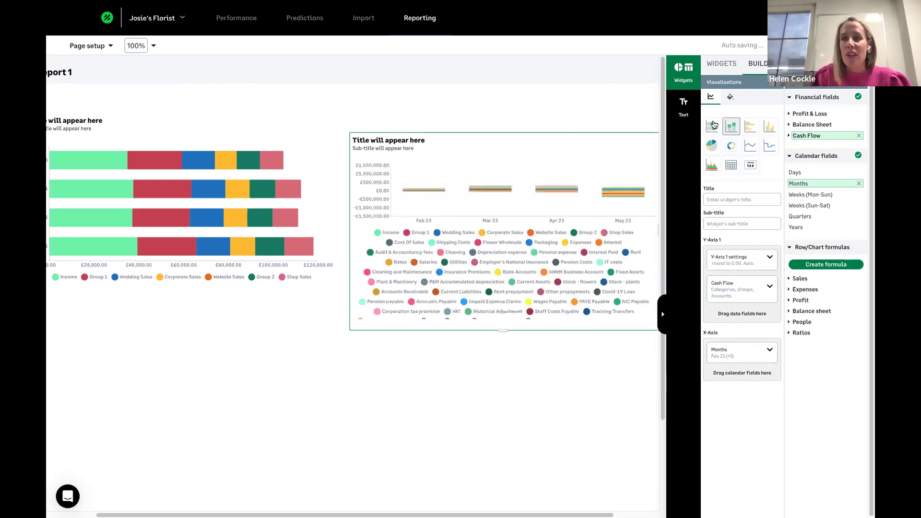
pyautogui.click(731, 165)
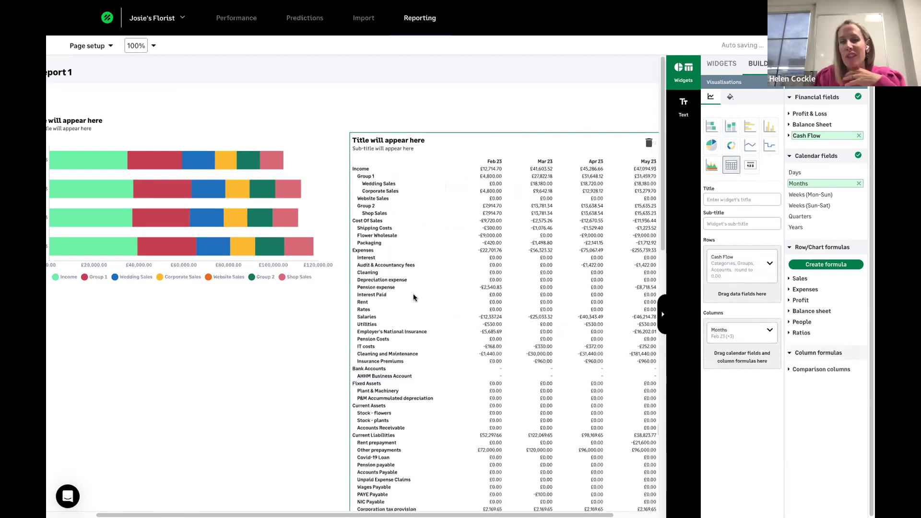
pyautogui.hscroll(-3, 414, 297)
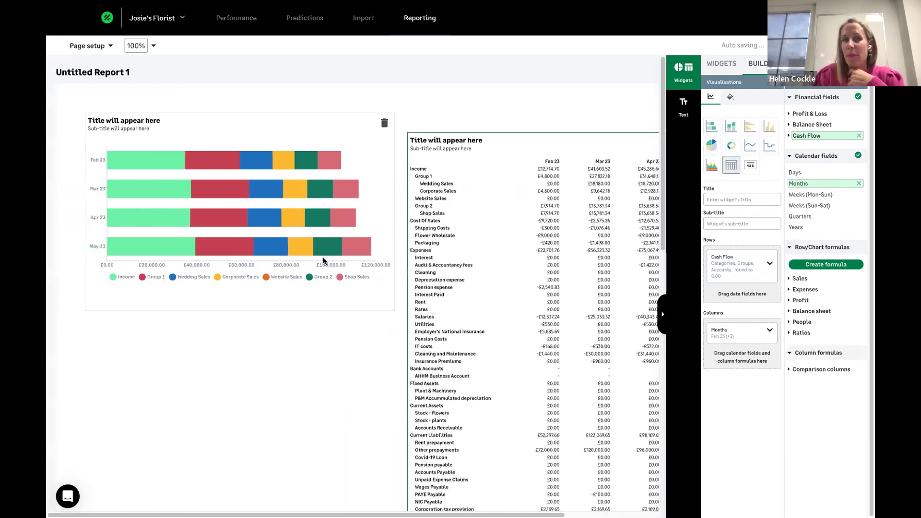
pyautogui.click(424, 13)
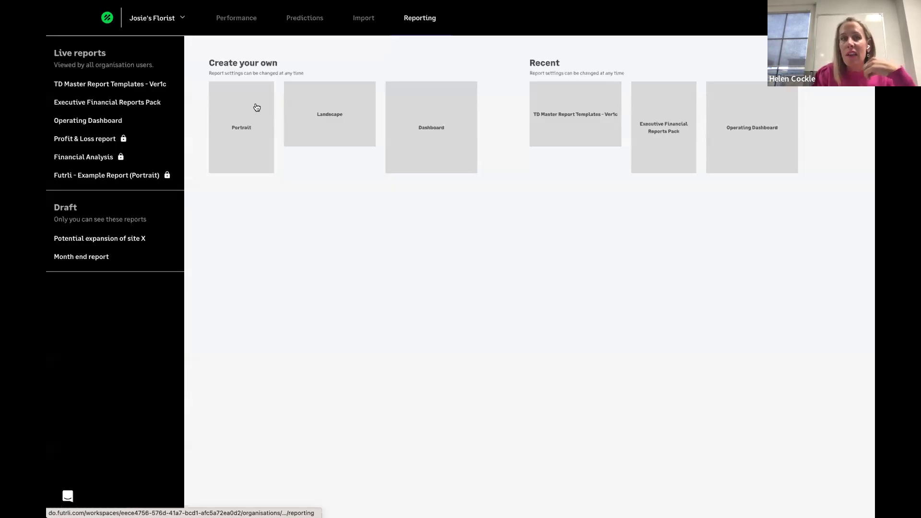